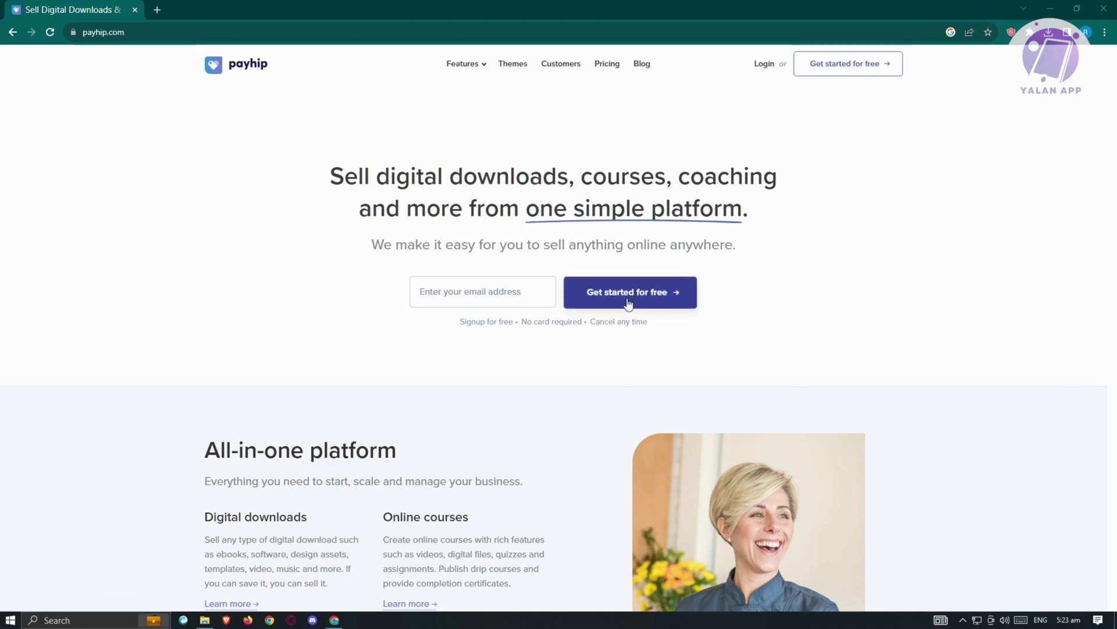
Choose 'Get started for free' on the Payhip homepage
click(863, 72)
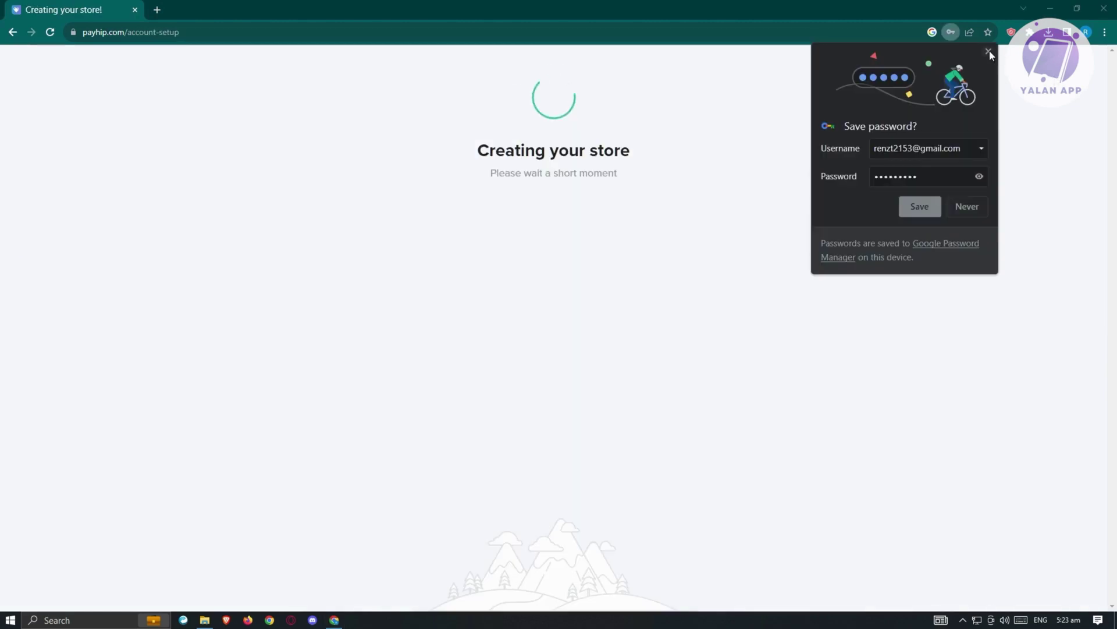
Dismiss the browser's offer to save the new account password
click(989, 51)
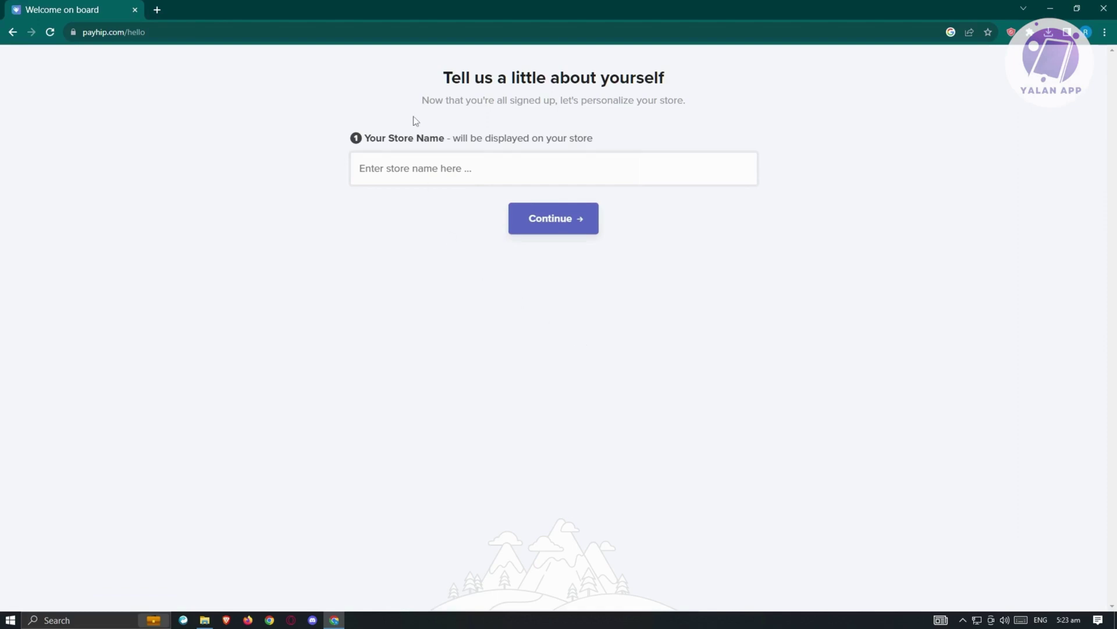
Name the store 'RENZT STORE', accept username RENZTSTORE, and finish onboarding
click(514, 169)
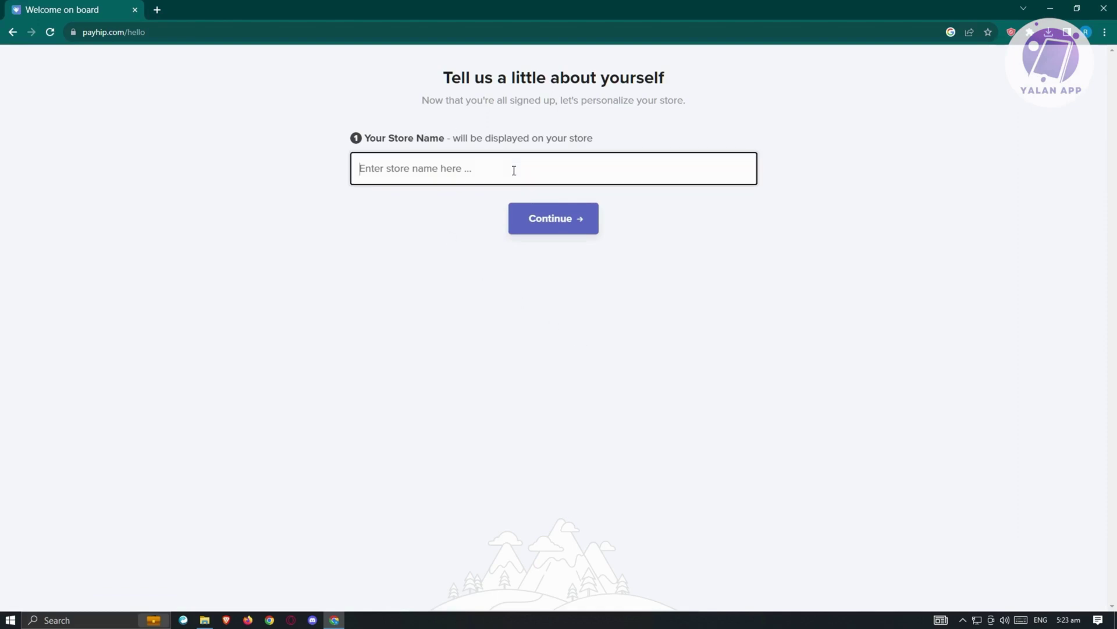
text(RENZT ST)
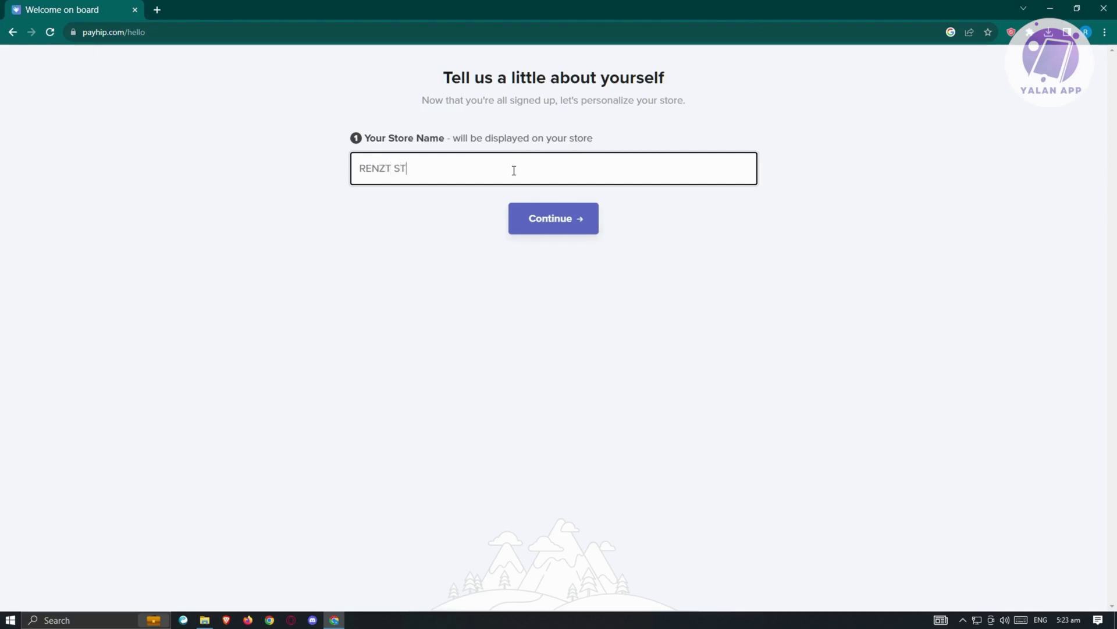
text(ORE)
click(537, 216)
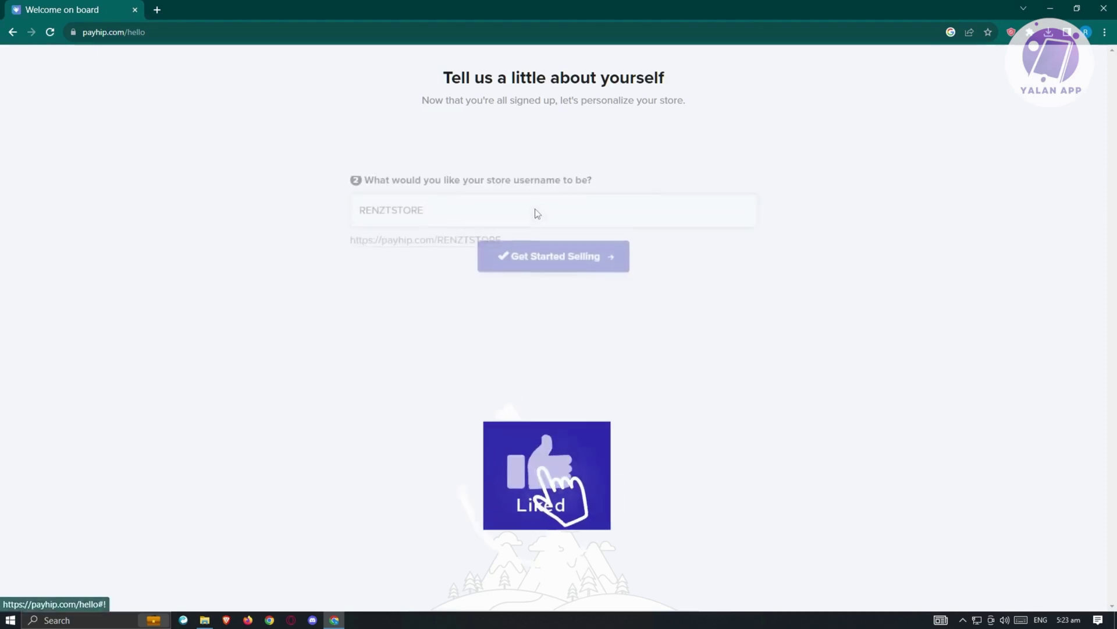
click(436, 157)
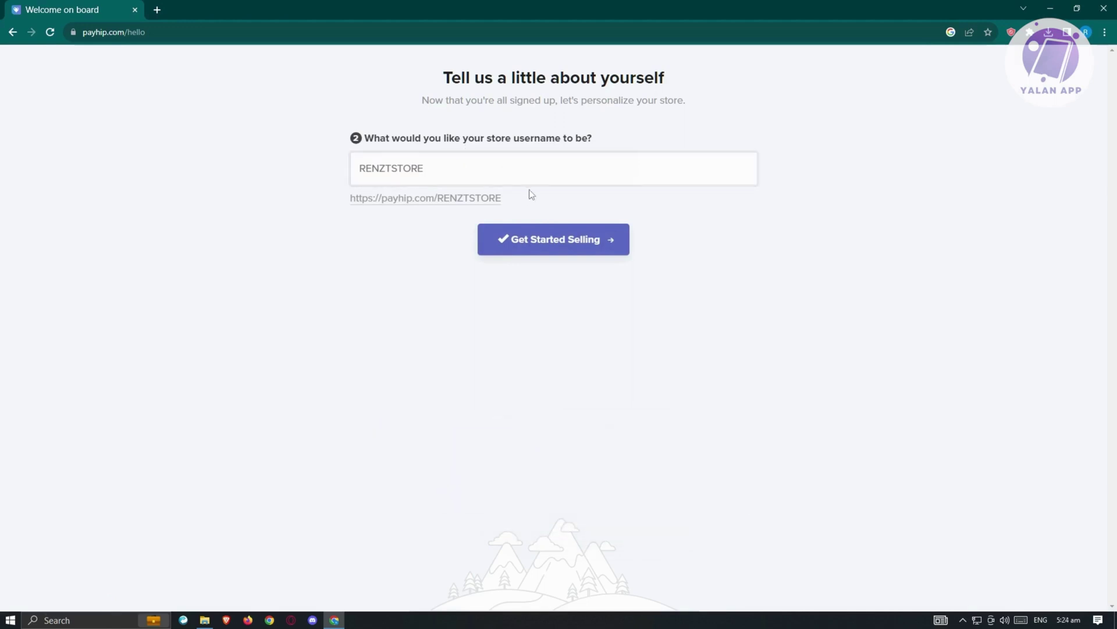
click(528, 250)
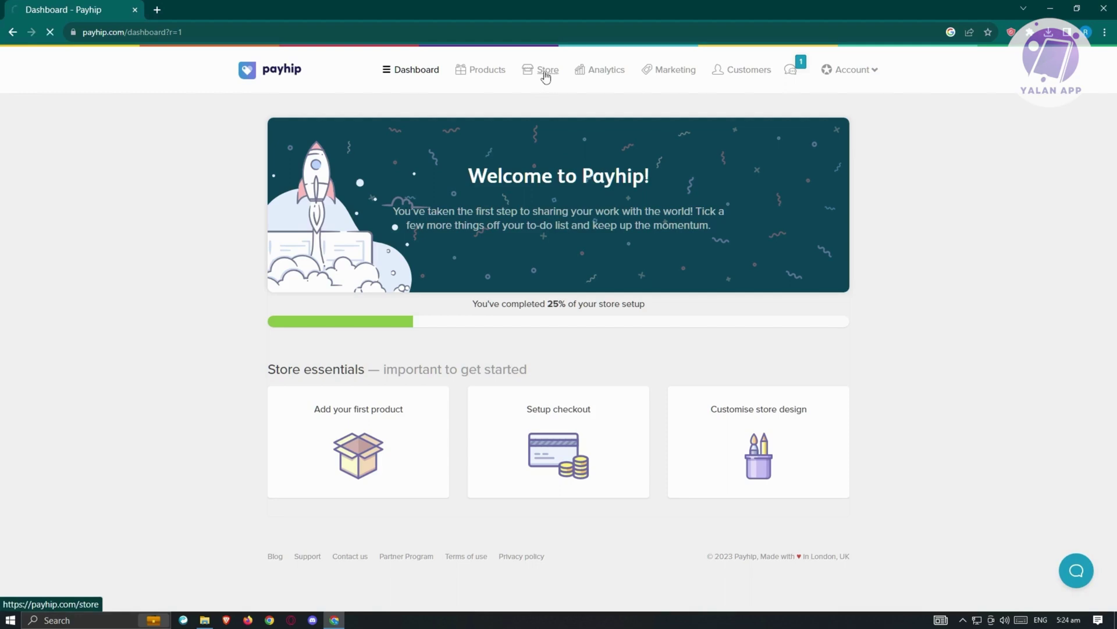
Launch the store builder from the Store page and start the first product
click(546, 72)
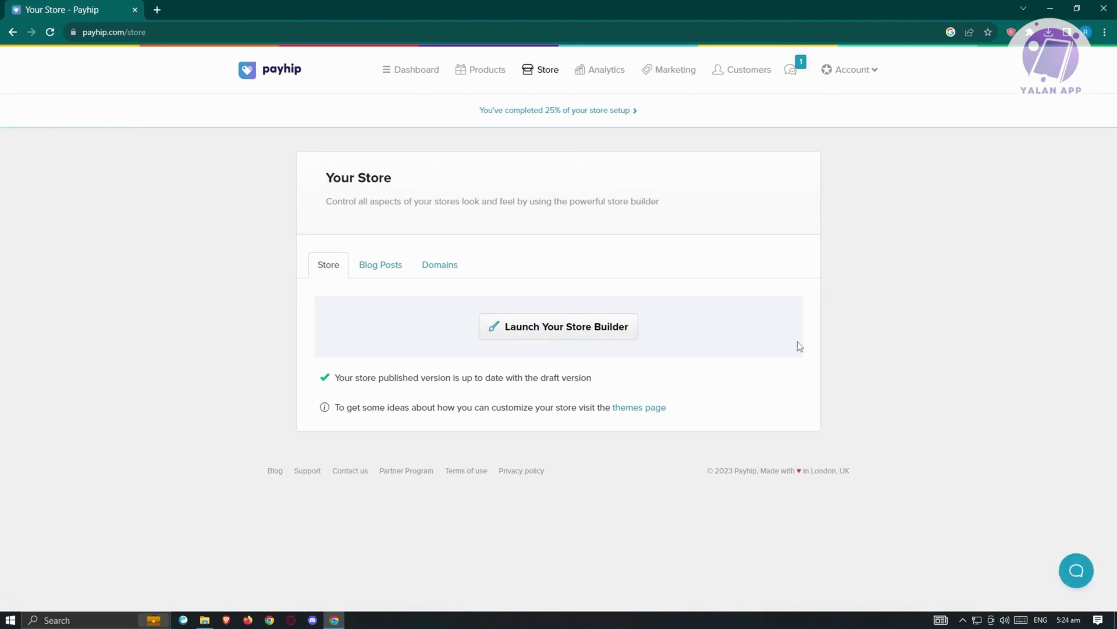
click(553, 338)
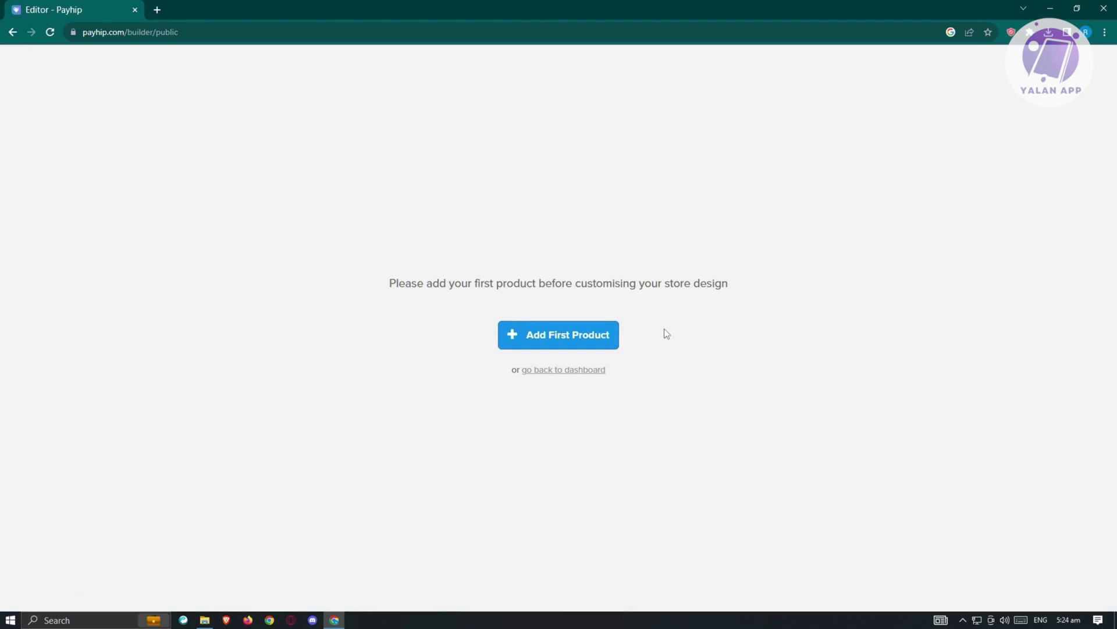
click(560, 344)
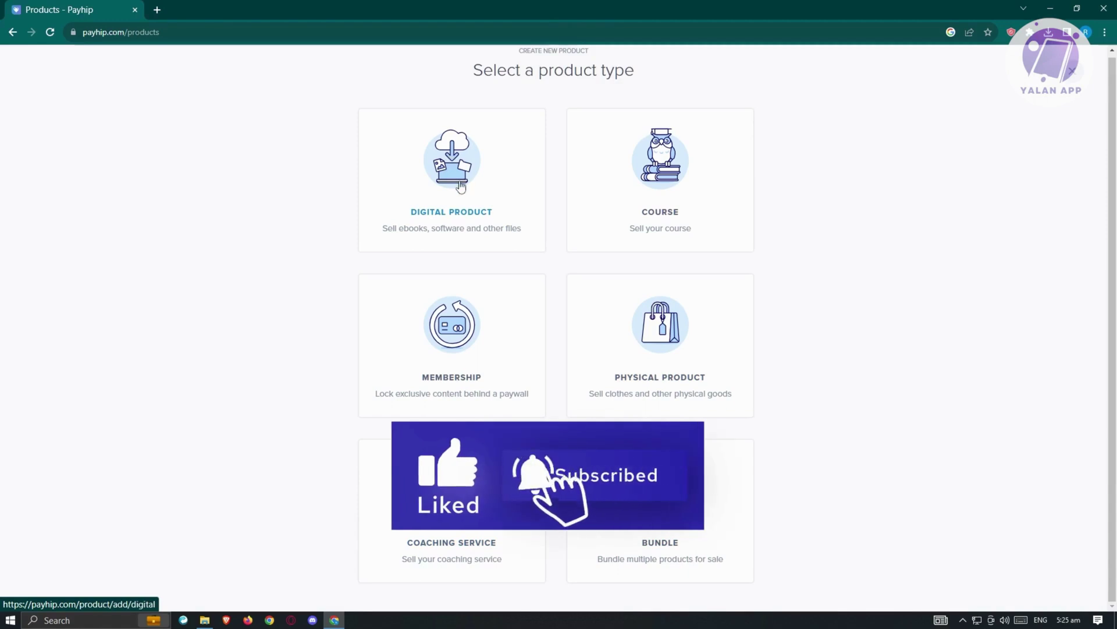
Create a Digital Product and upload WEEKLY.pdf from Downloads as its file
click(461, 186)
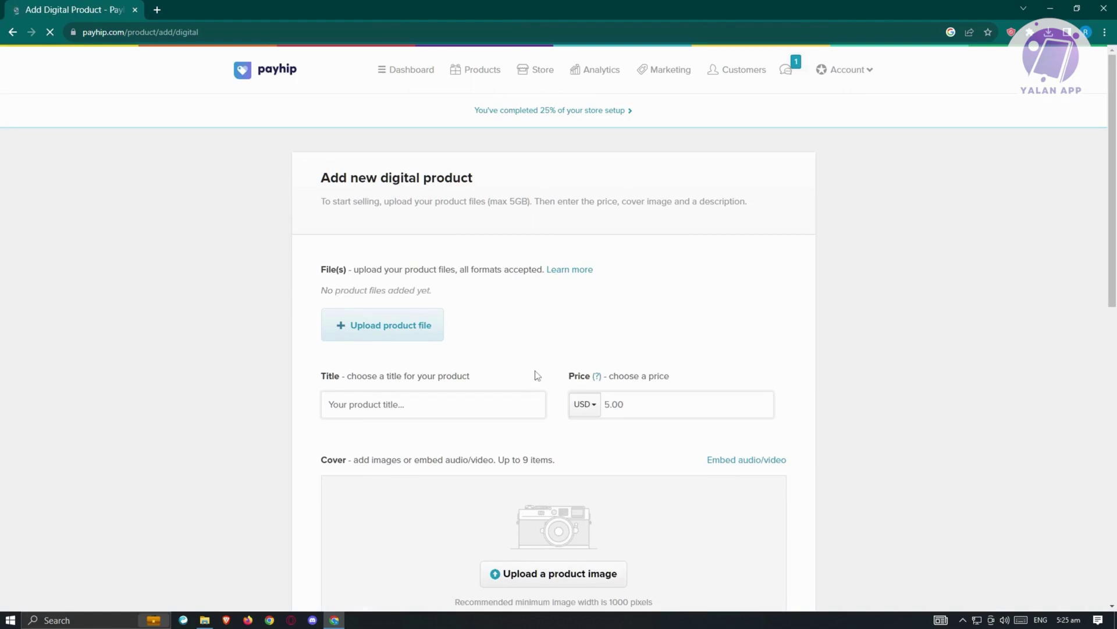
scroll(537, 376, down, 1)
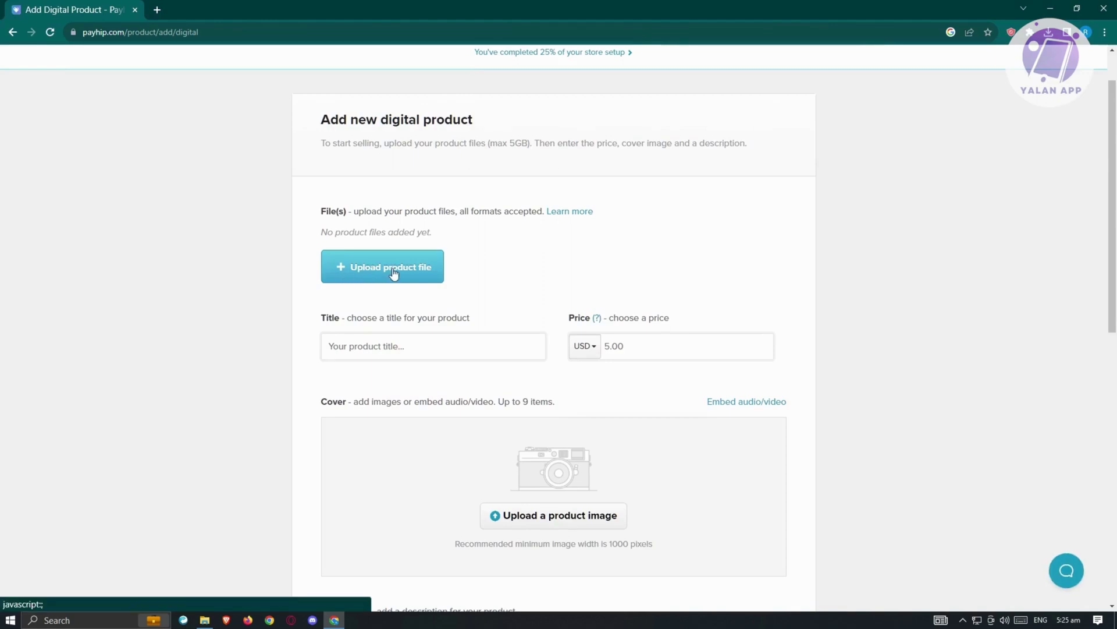
click(366, 274)
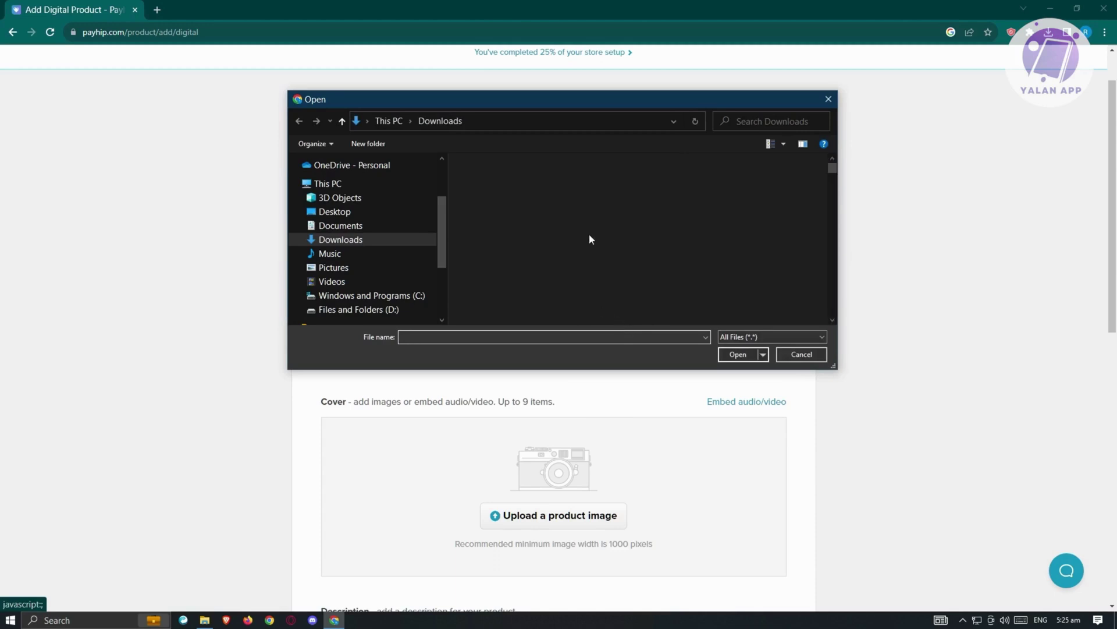
click(531, 239)
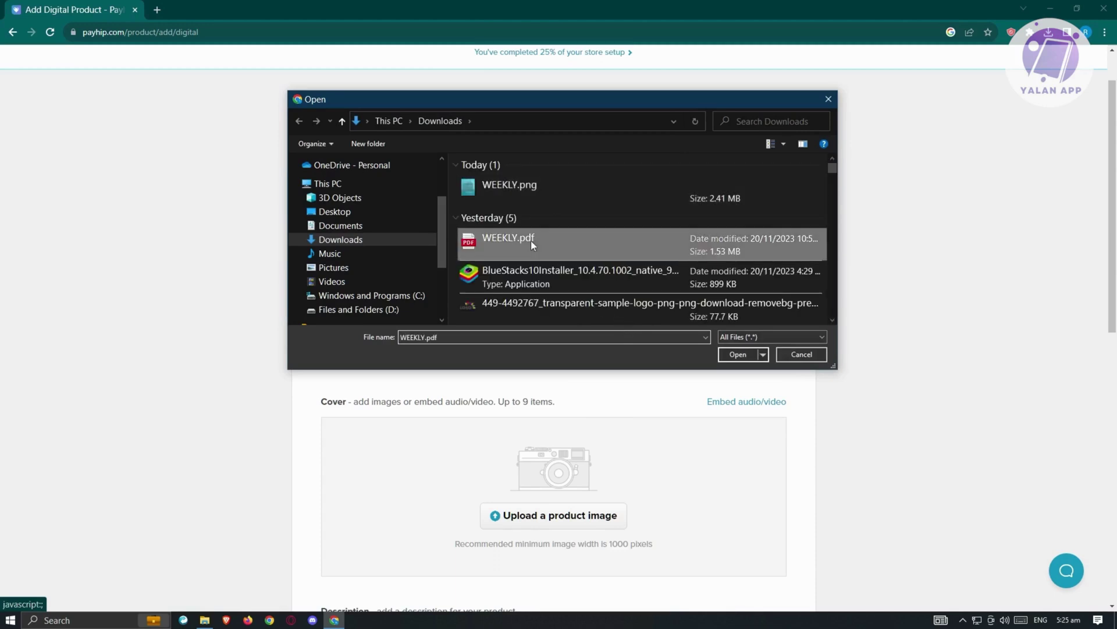
click(738, 353)
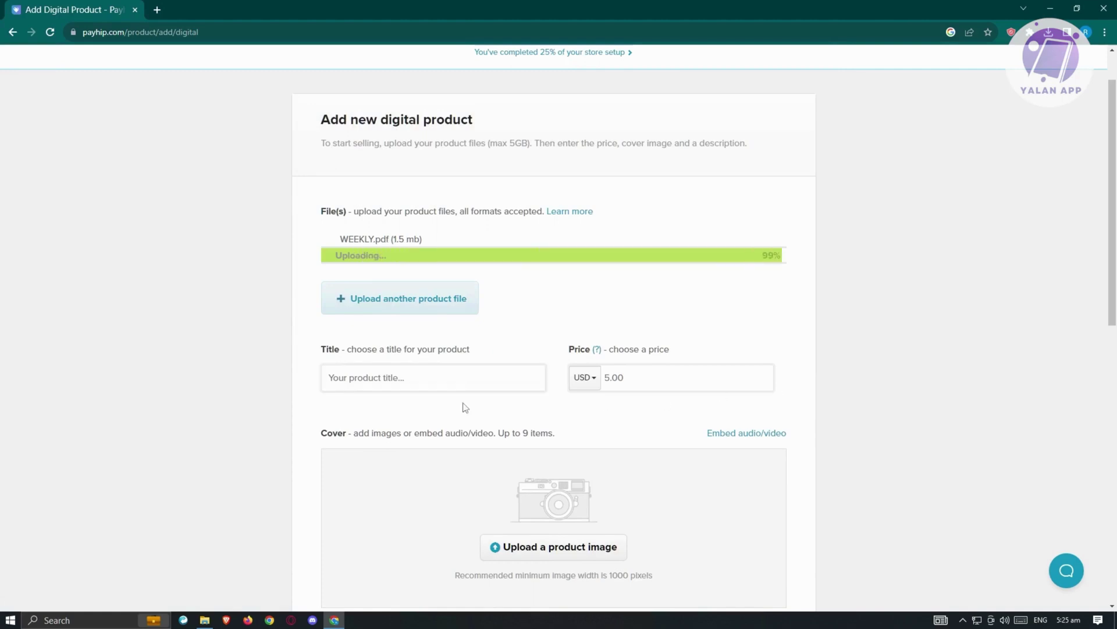
Title the product 'MY PDF' and leave the price currency at USD
click(407, 367)
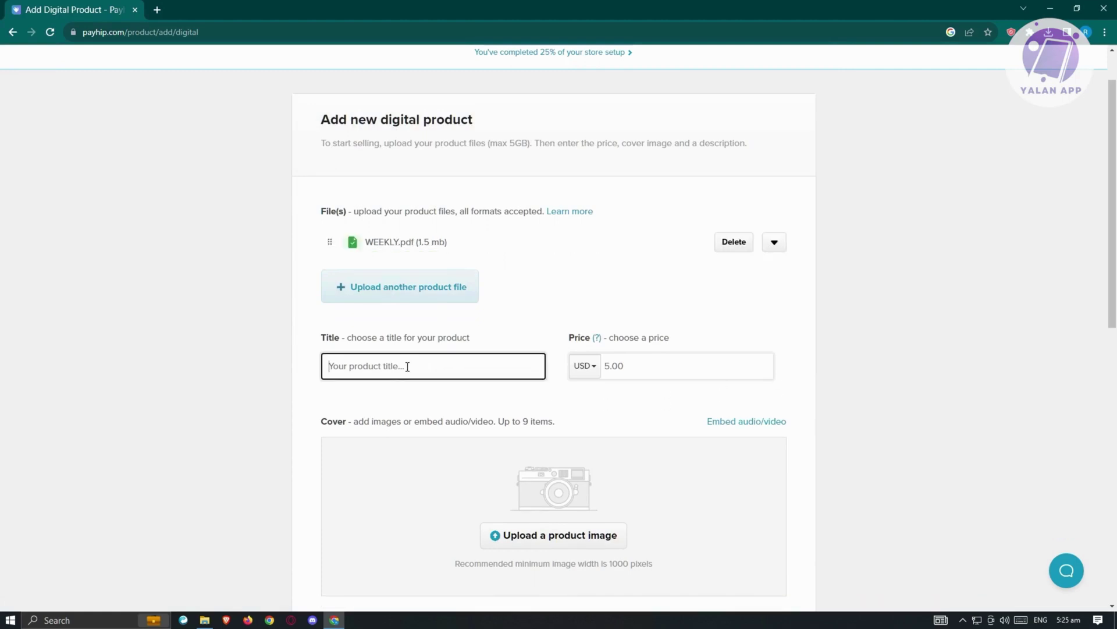
text(MY PDF)
click(854, 366)
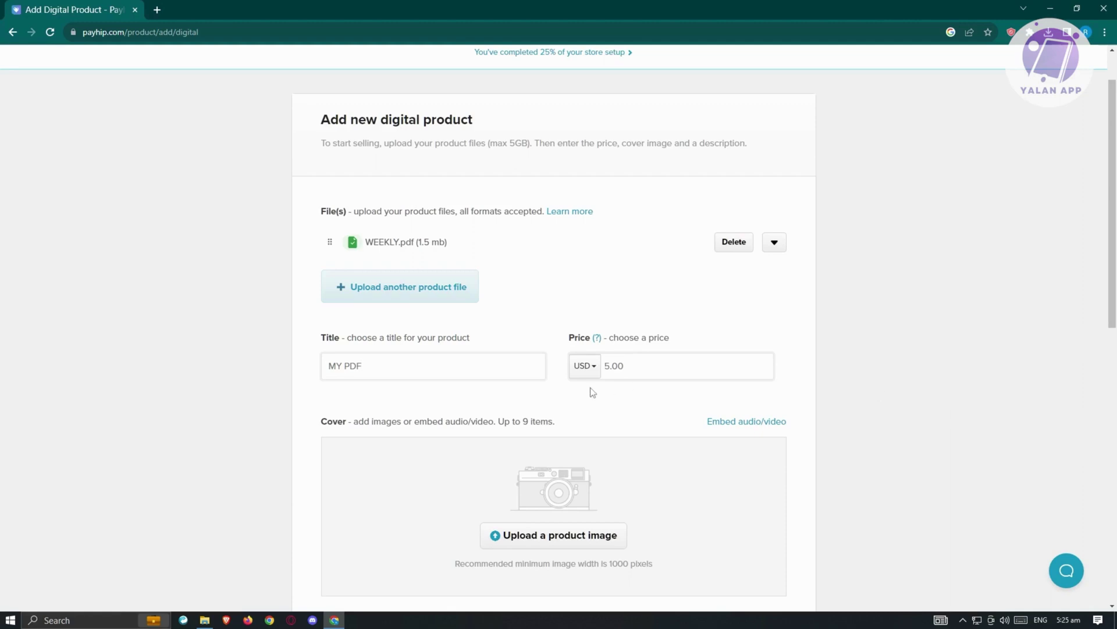
click(597, 373)
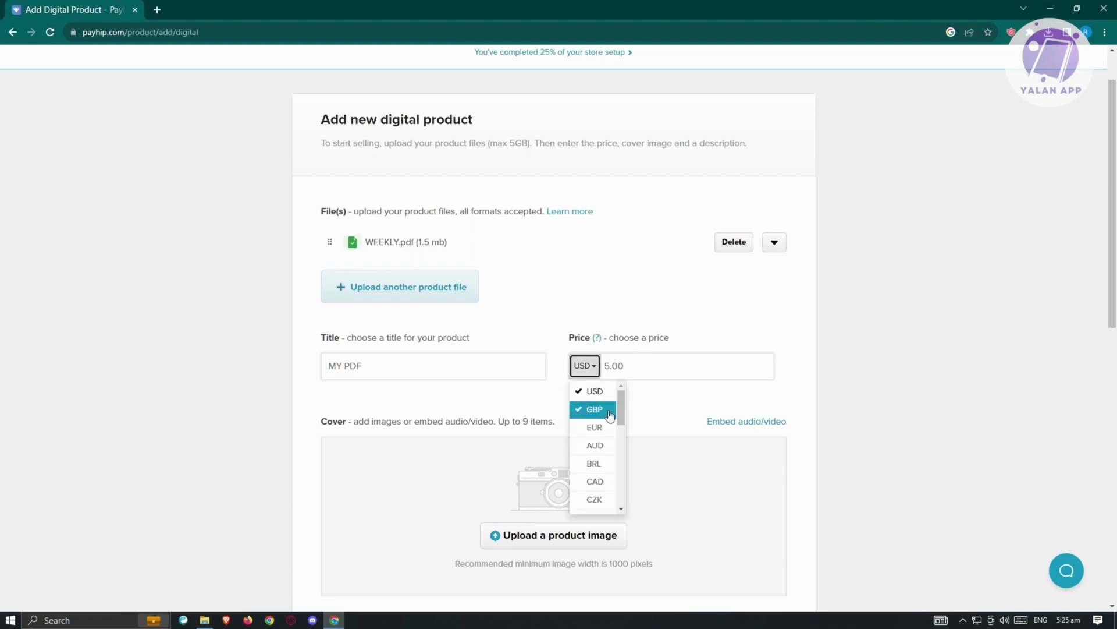
scroll(595, 466, down, 4)
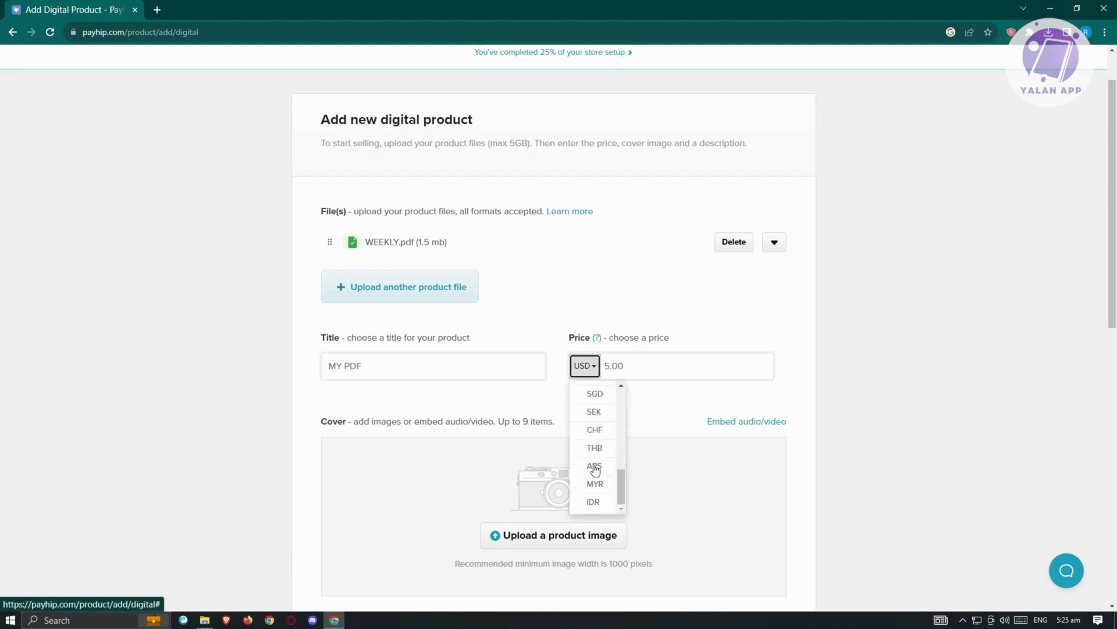
click(957, 305)
scroll(959, 301, down, 3)
scroll(960, 302, down, 1)
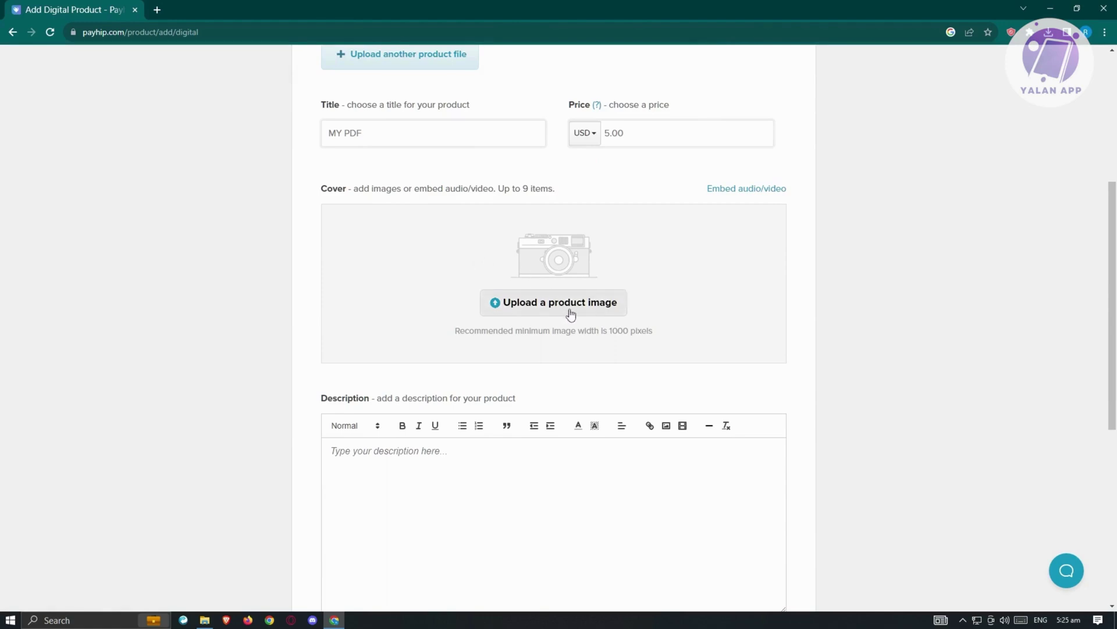
Upload WEEKLY.png from Downloads as the product cover image
click(536, 309)
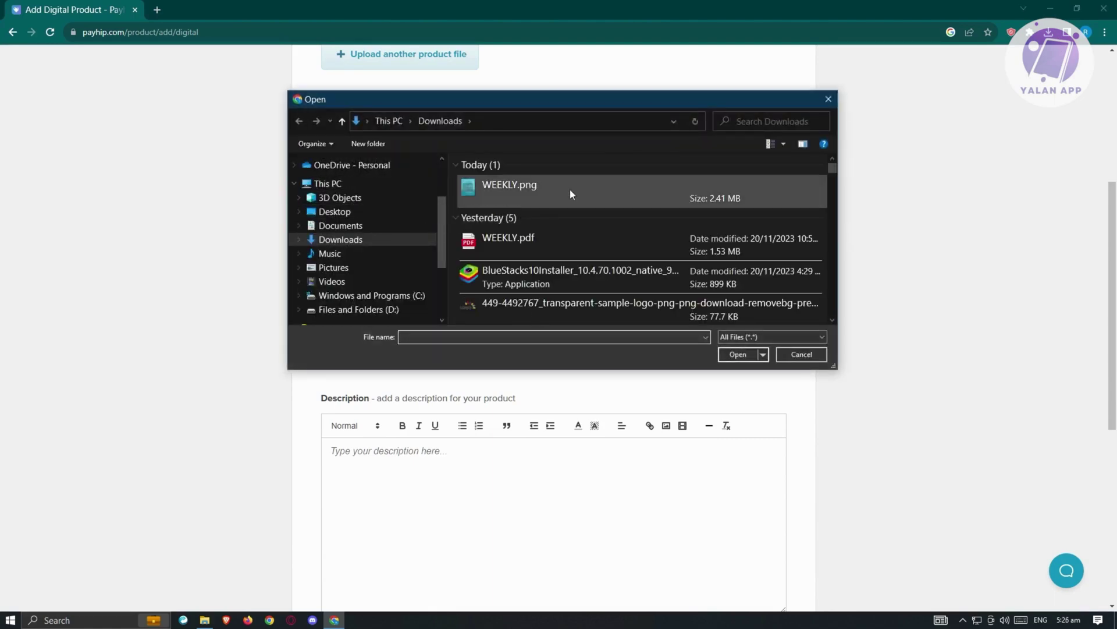
click(570, 190)
click(738, 354)
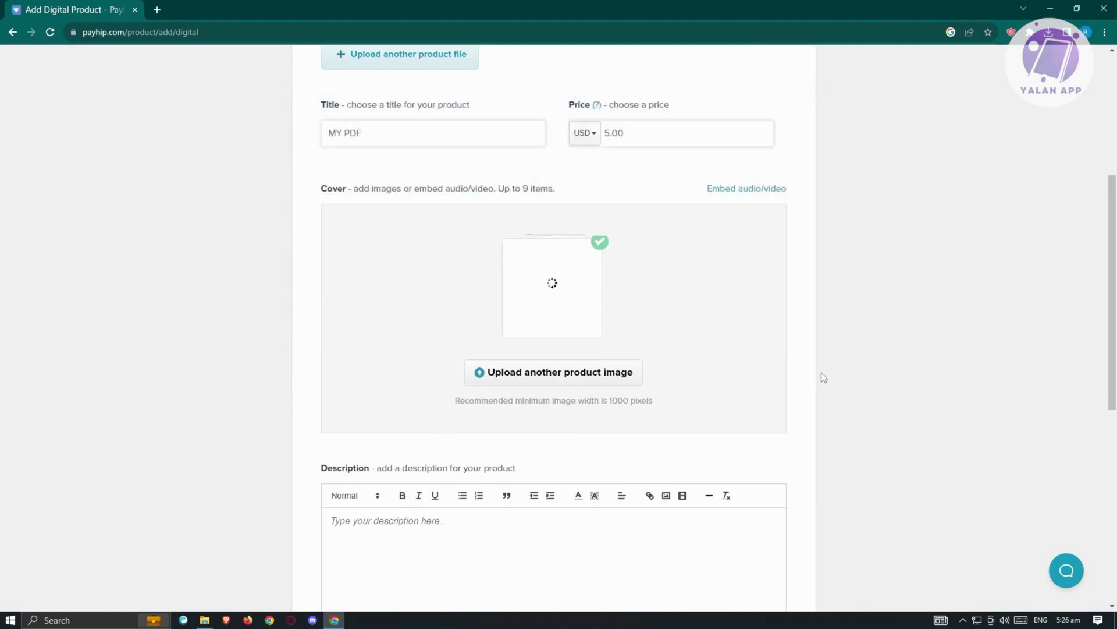
mouse_move(539, 304)
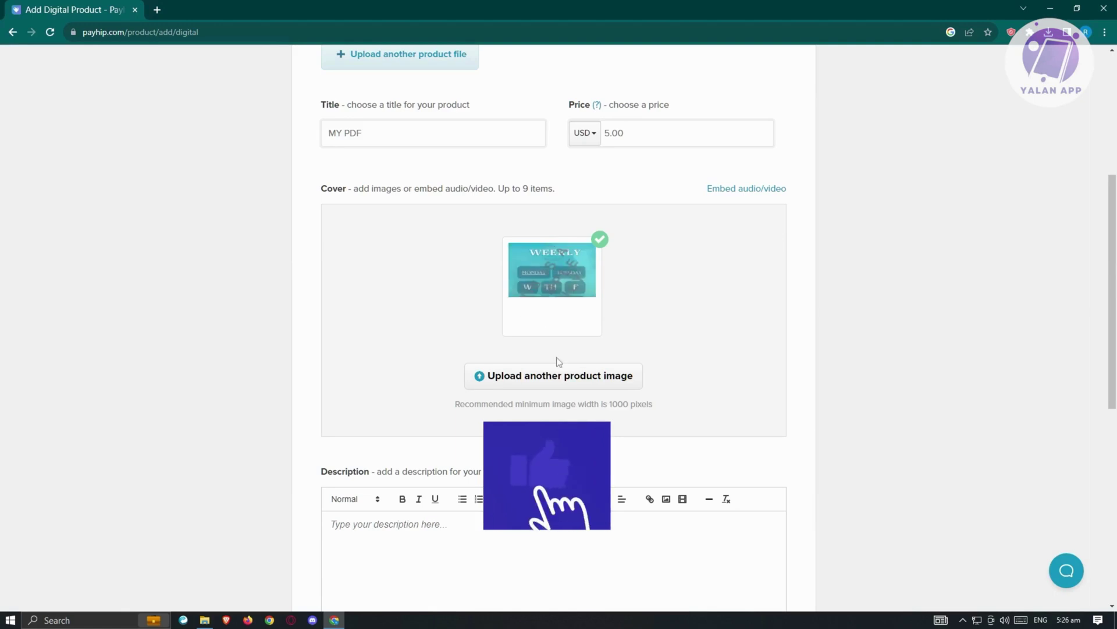
Enter the product description 'THIS IS A GOOD PROD'
scroll(960, 345, down, 5)
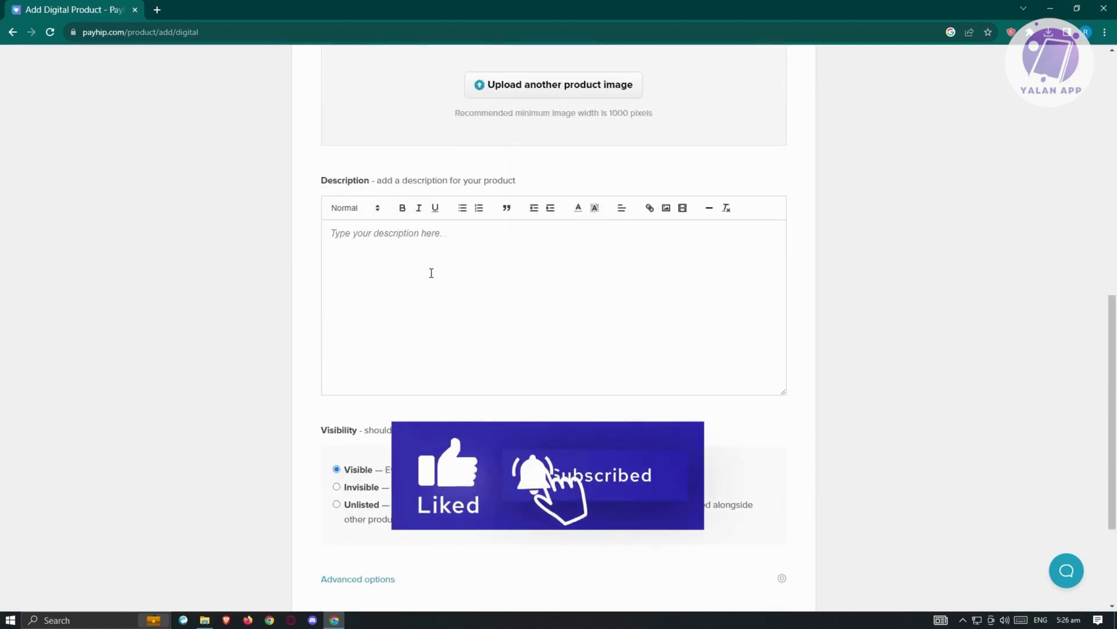
text(TH)
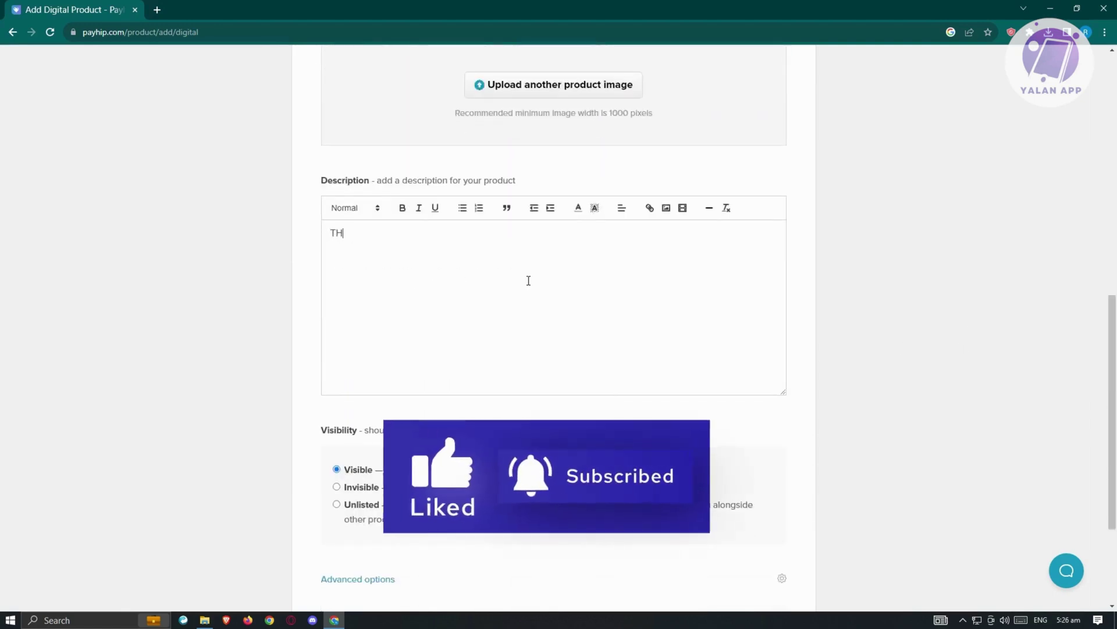
text(IS IS A GOOD PRODUCT)
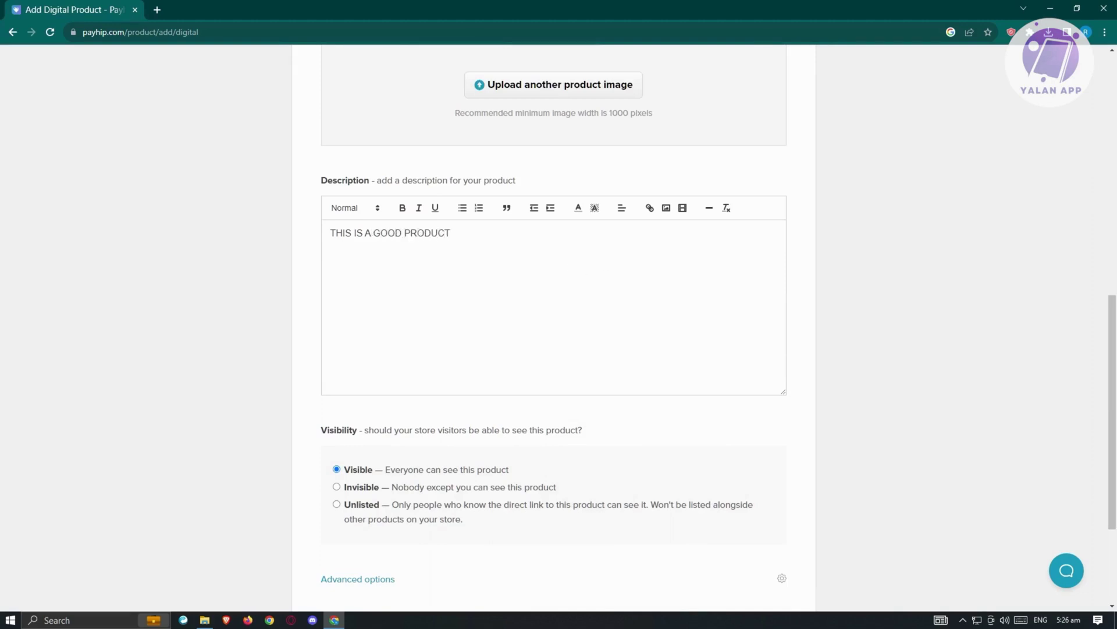
scroll(324, 501, down, 3)
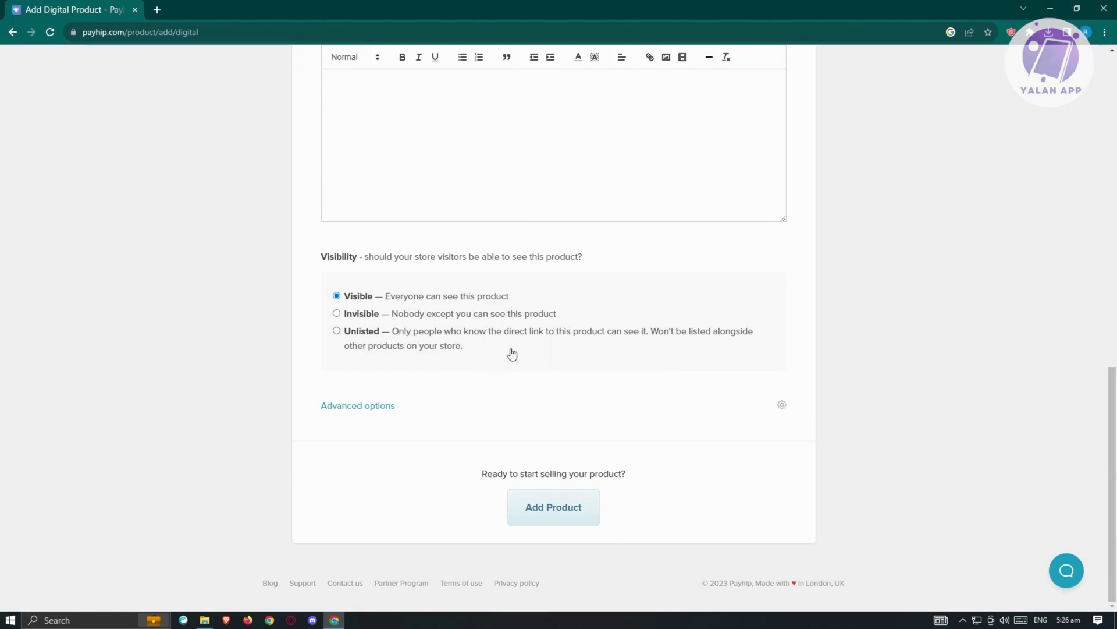
Expand Advanced options to show variations, tax, ebook and license-key settings
click(375, 411)
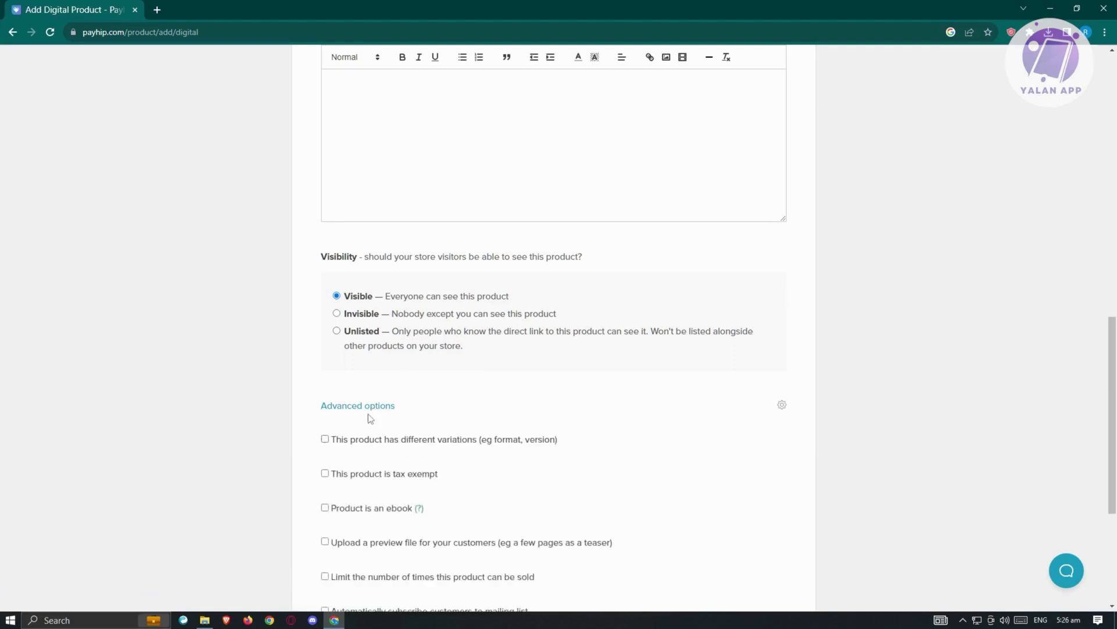
scroll(429, 414, down, 2)
scroll(409, 310, down, 2)
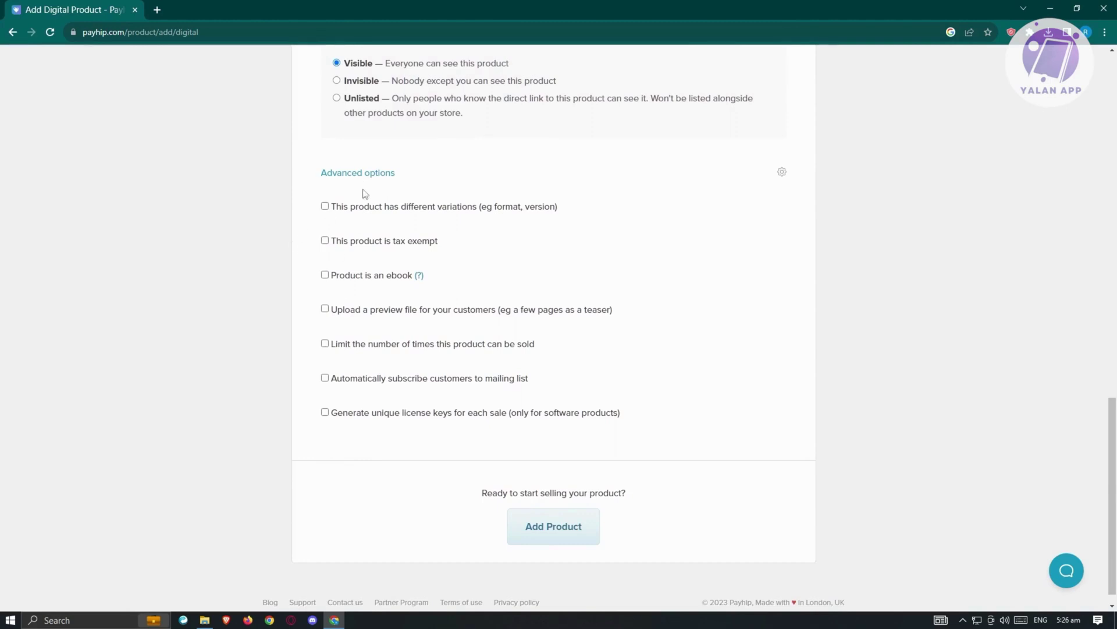
scroll(361, 378, up, 1)
scroll(375, 396, down, 2)
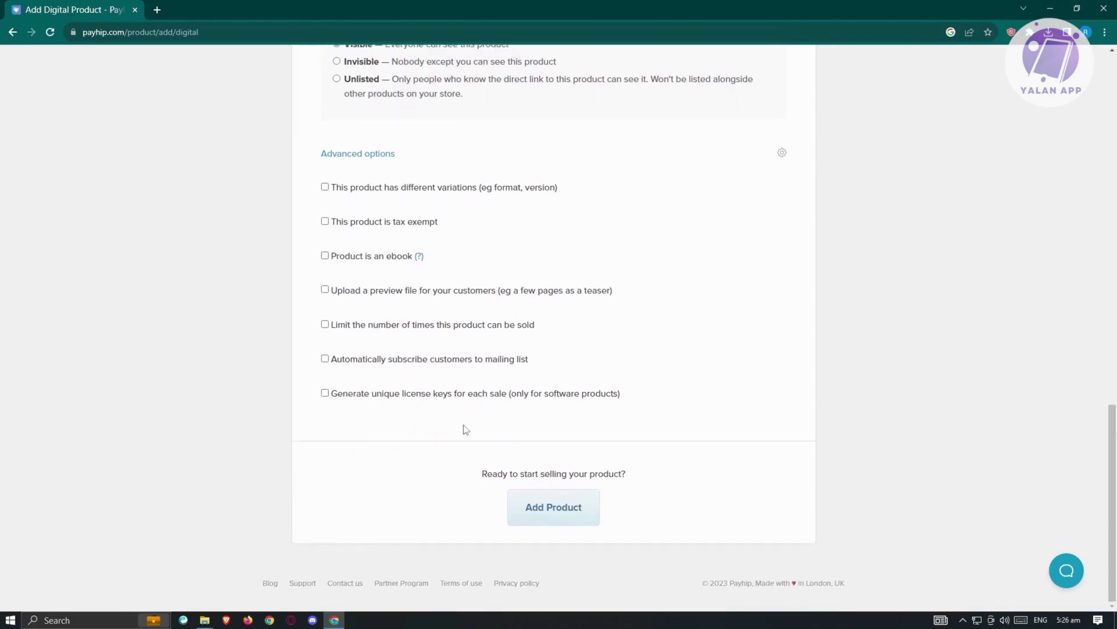
Add MY PDF to the store and go to the Your Store page
click(558, 504)
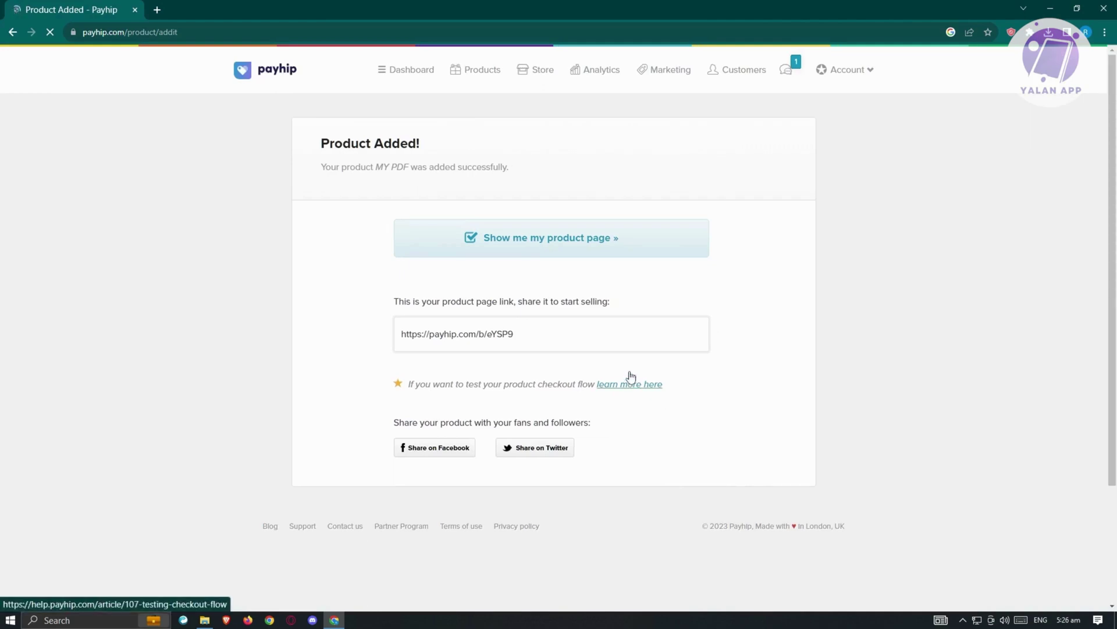
click(537, 76)
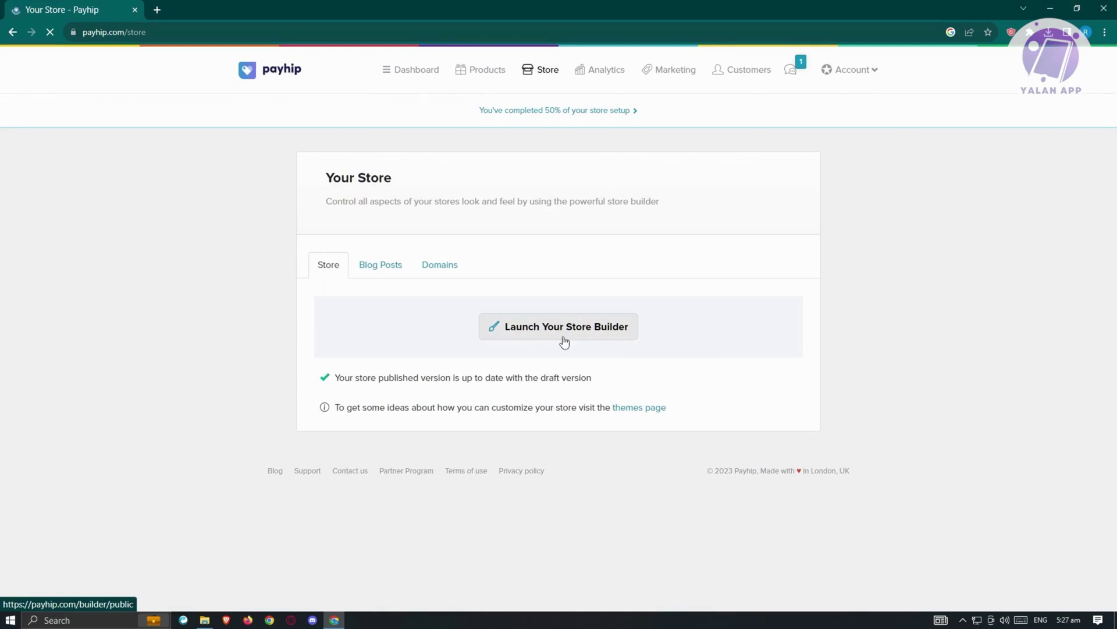
Launch the store builder and review the RENZT STORE preview with MY PDF
click(564, 342)
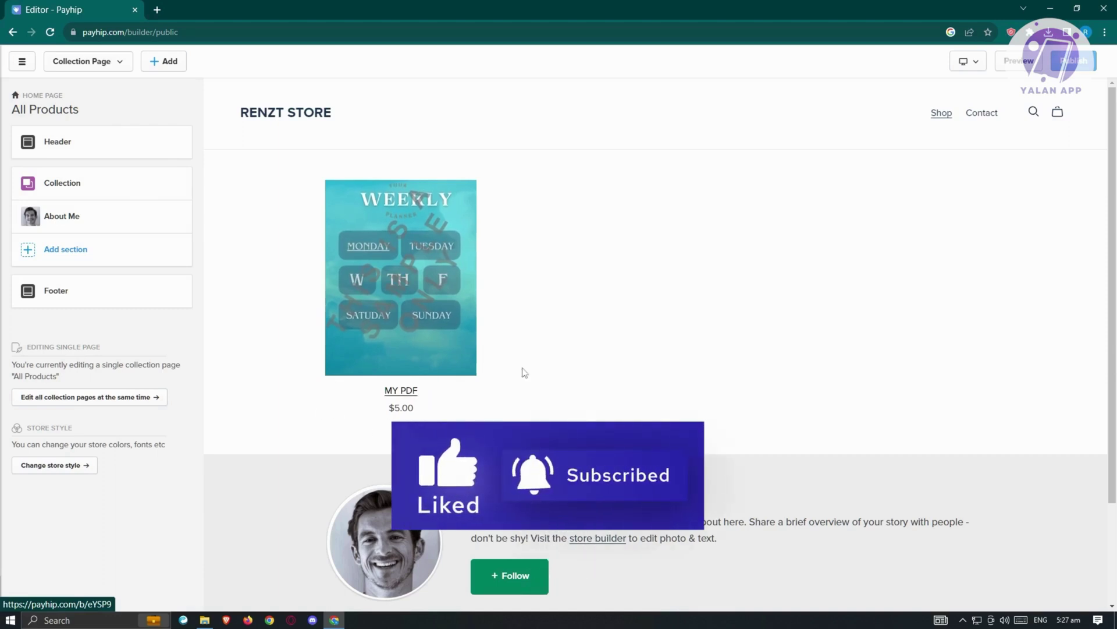
scroll(665, 357, down, 2)
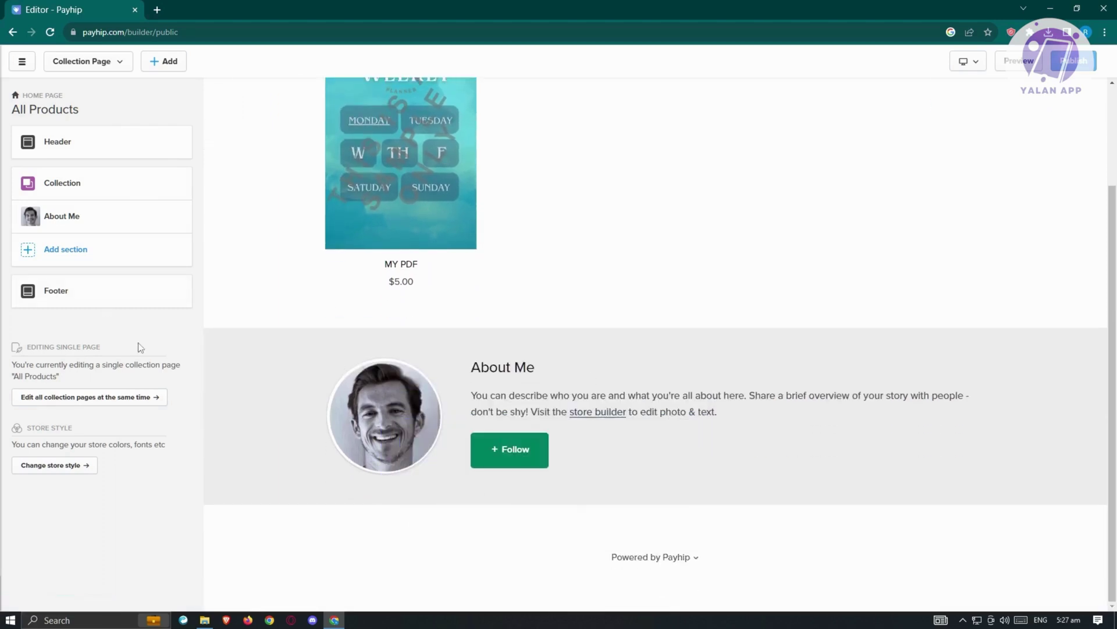
scroll(609, 319, up, 2)
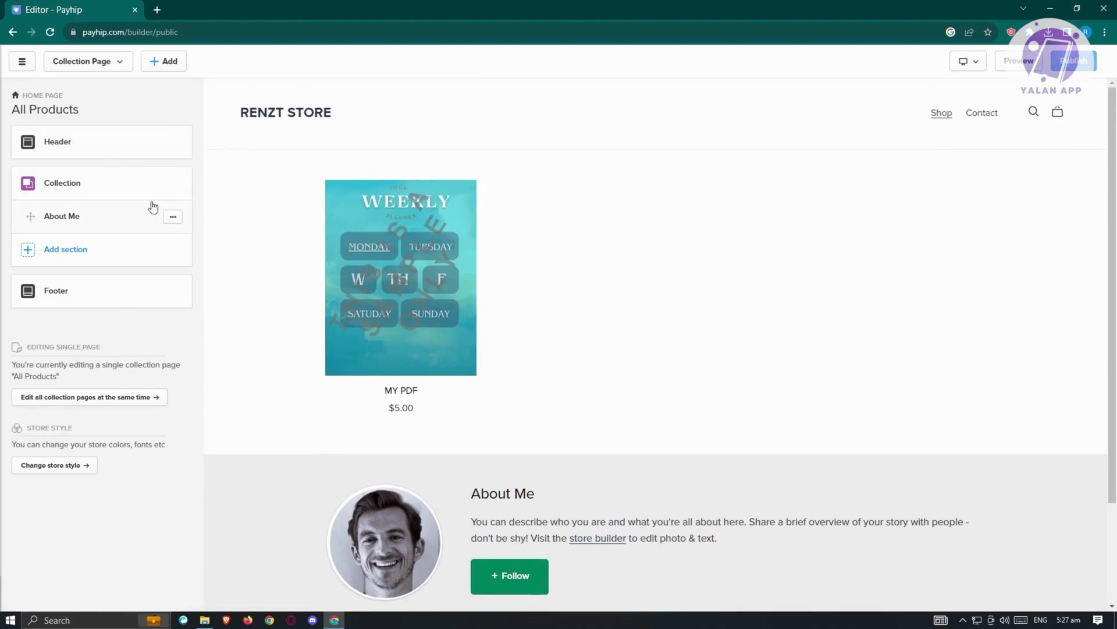
Upload the pancake JPG from Downloads into the Images library for the store logo
click(67, 143)
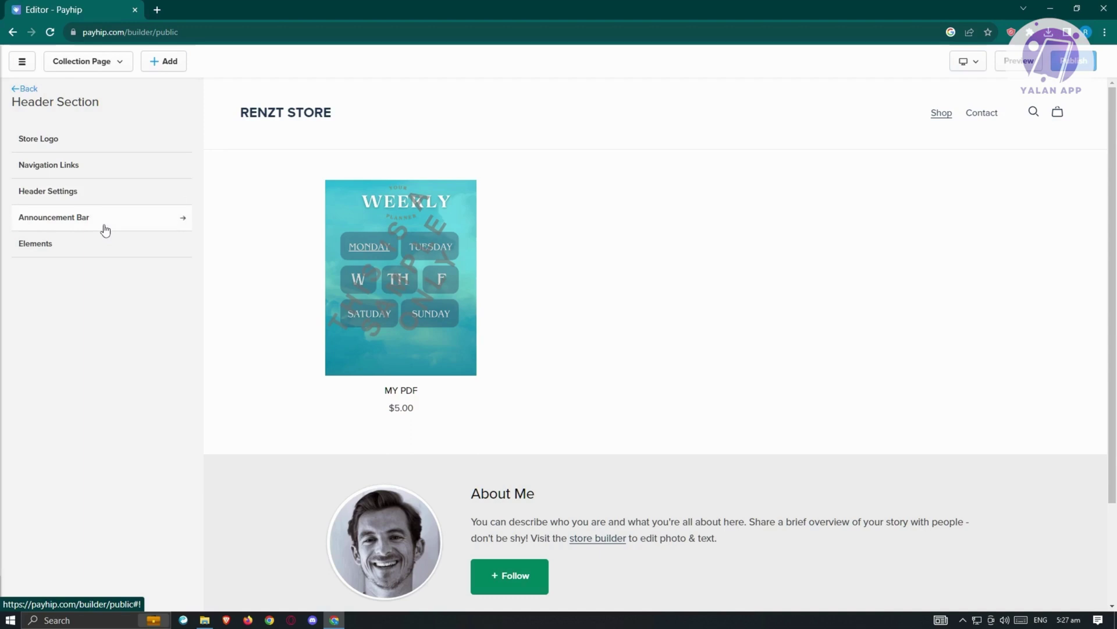
click(54, 149)
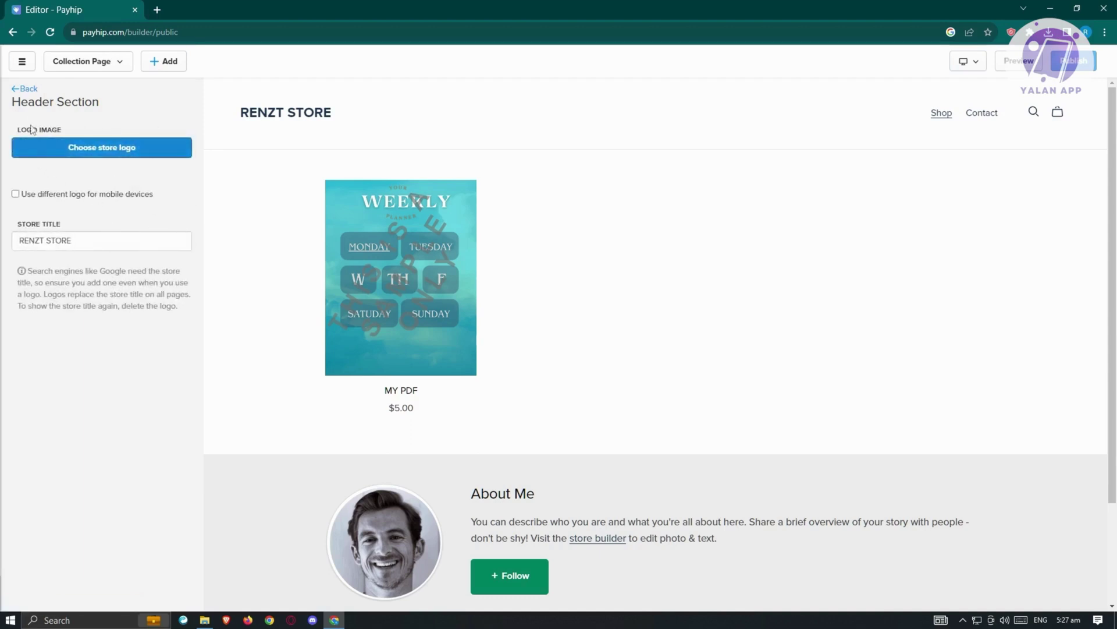
click(70, 148)
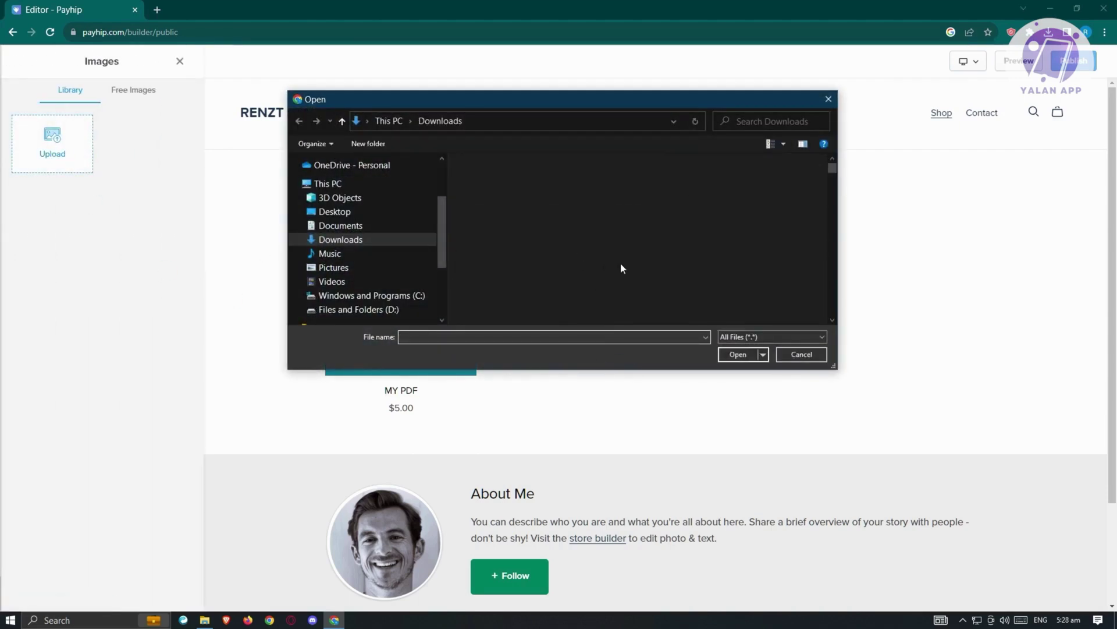
scroll(556, 253, down, 5)
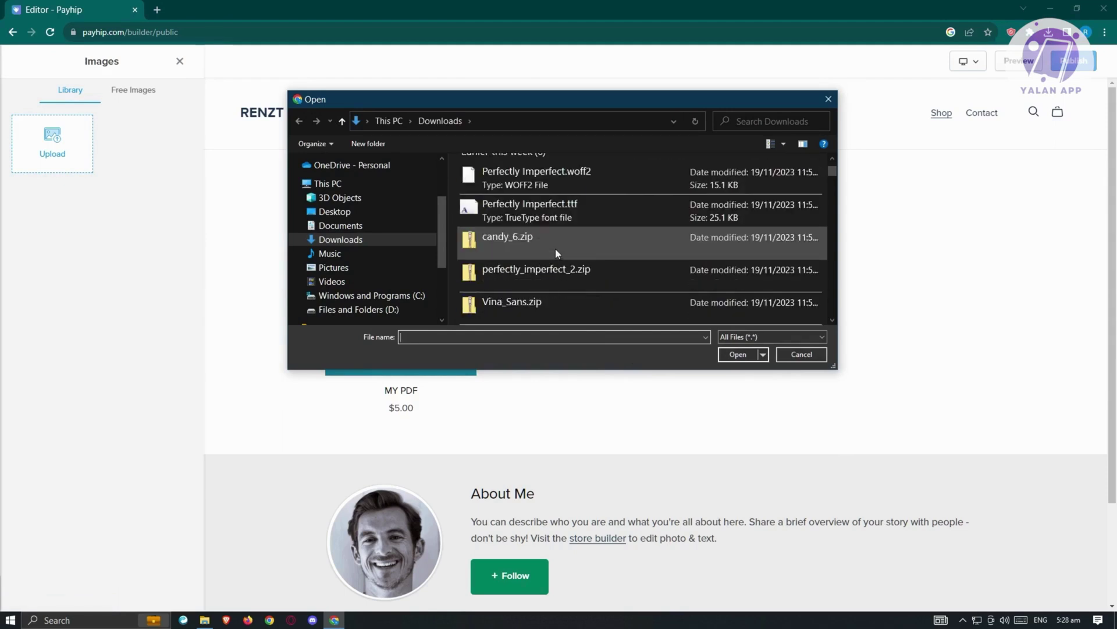
scroll(556, 251, down, 10)
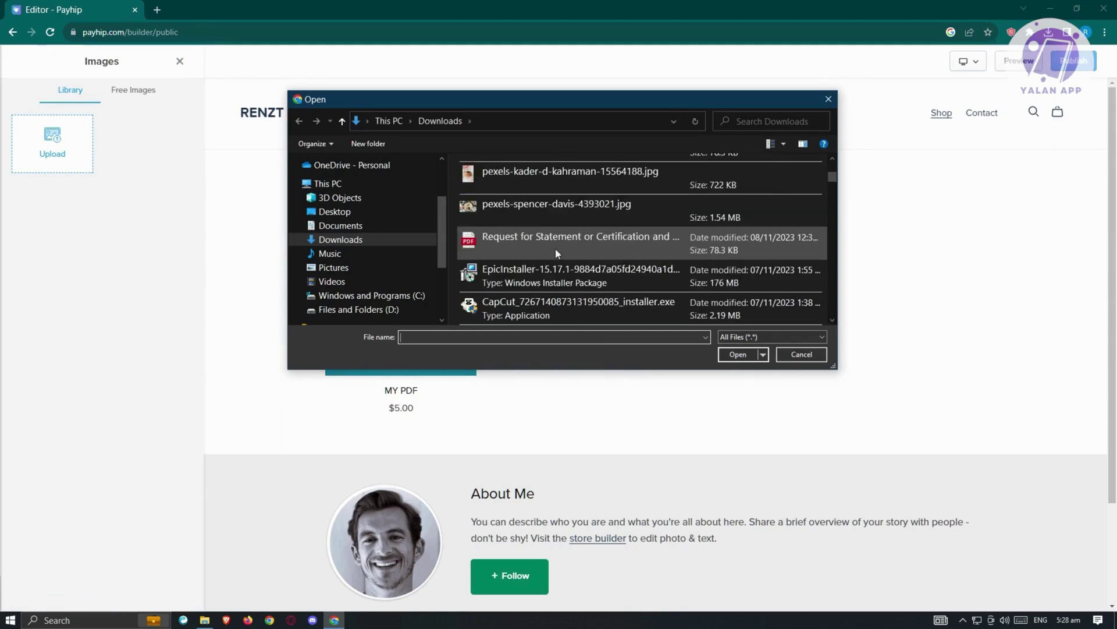
scroll(508, 221, up, 3)
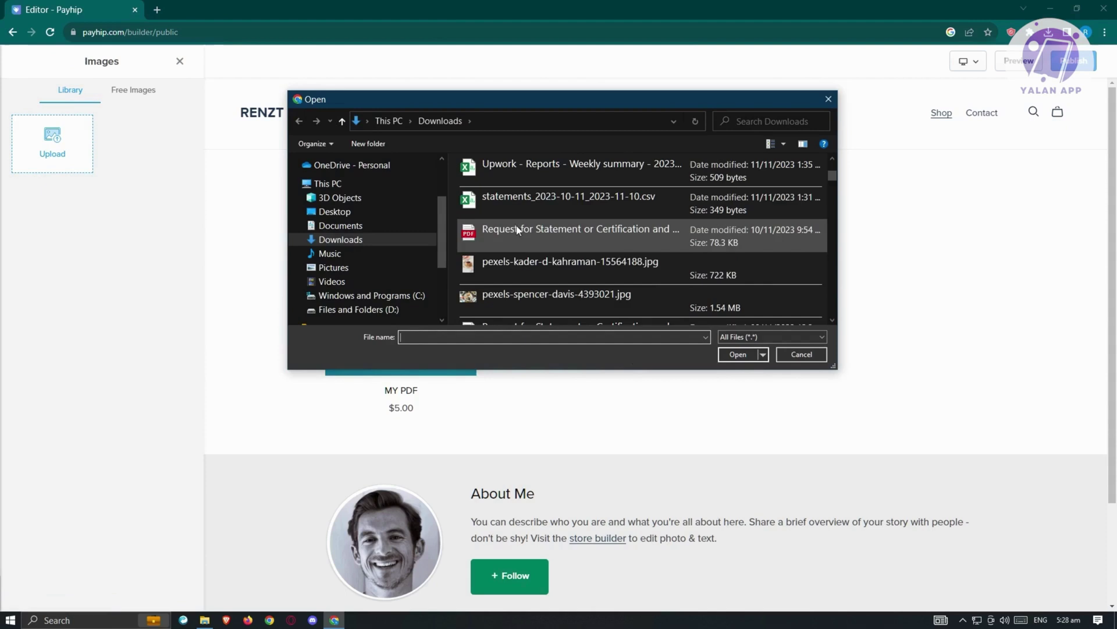
click(508, 267)
click(738, 353)
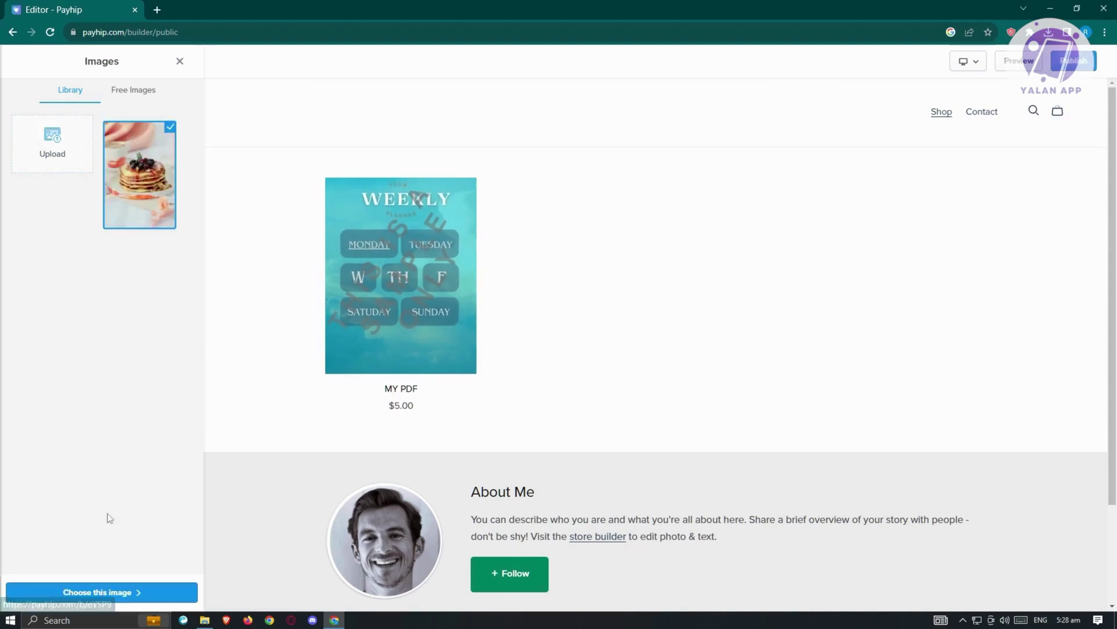
Set the pancake photo as the header logo at 108px height, no separate mobile logo, and save
click(109, 596)
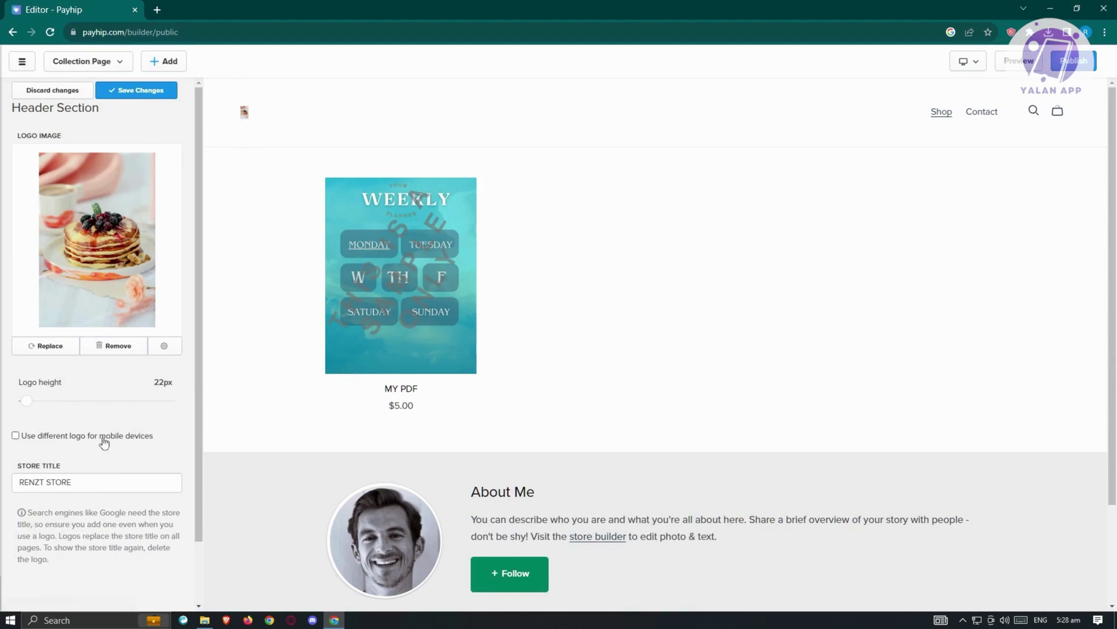
scroll(107, 422, down, 1)
drag(26, 374, 122, 374)
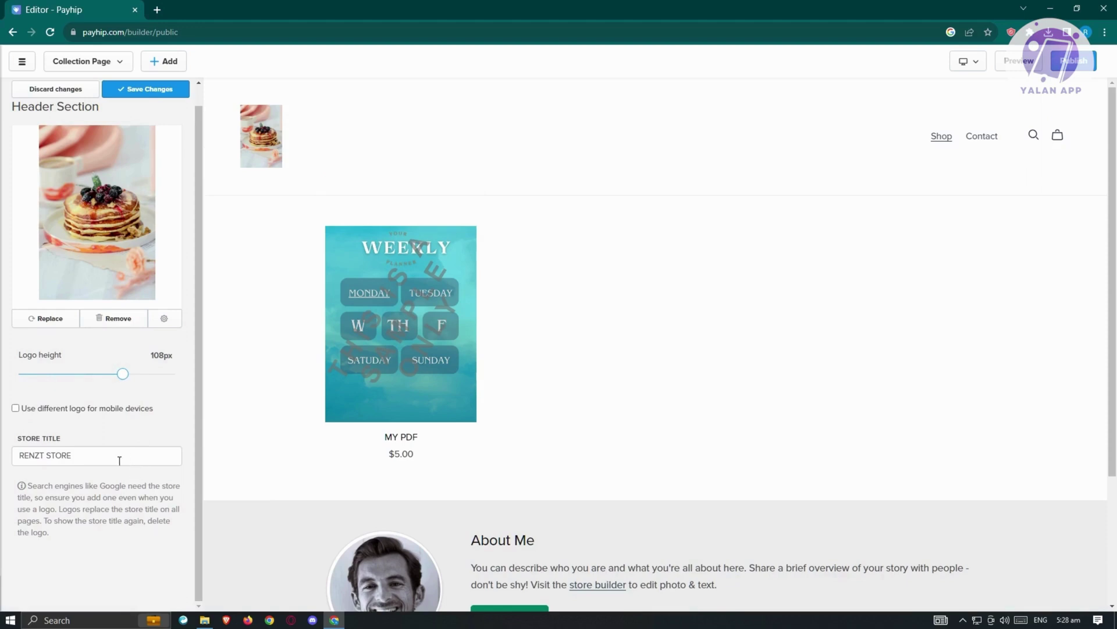
drag(87, 459, 10, 464)
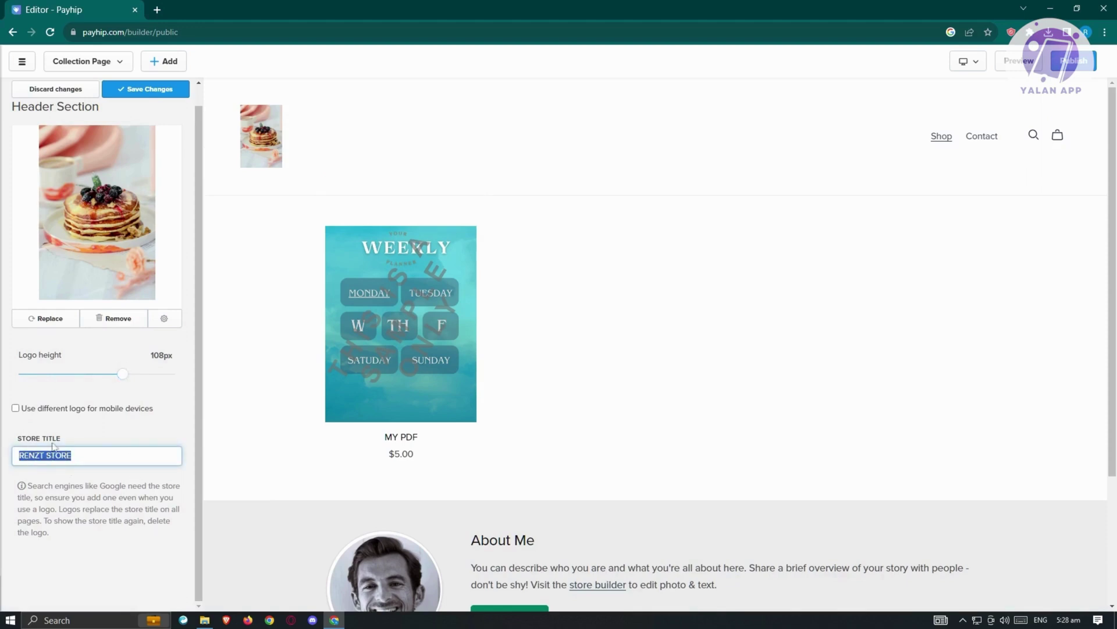
click(16, 408)
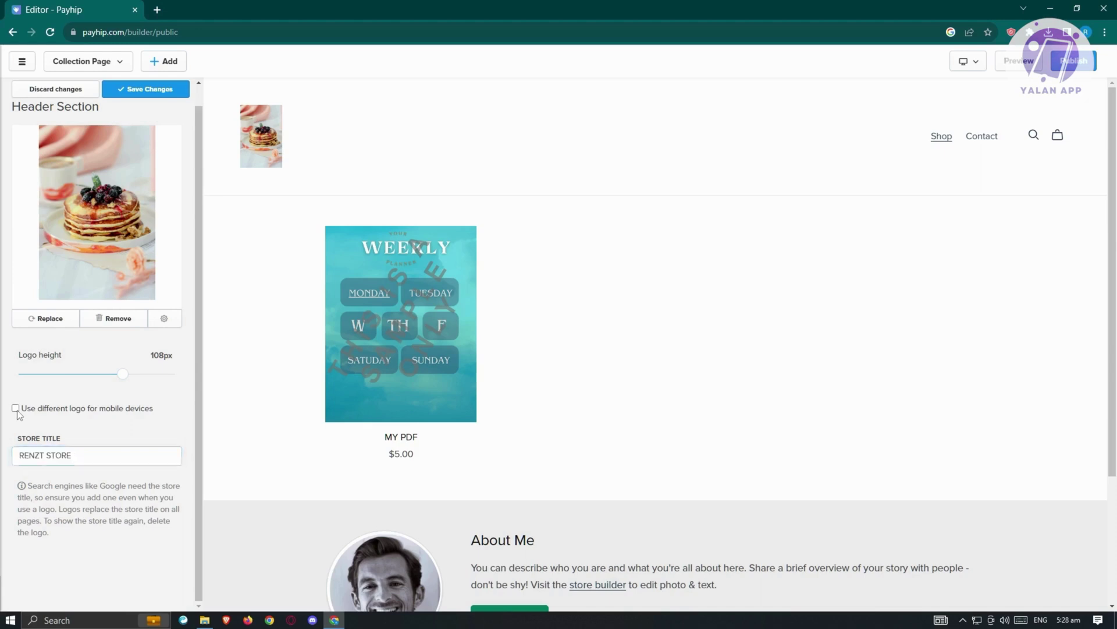
click(16, 409)
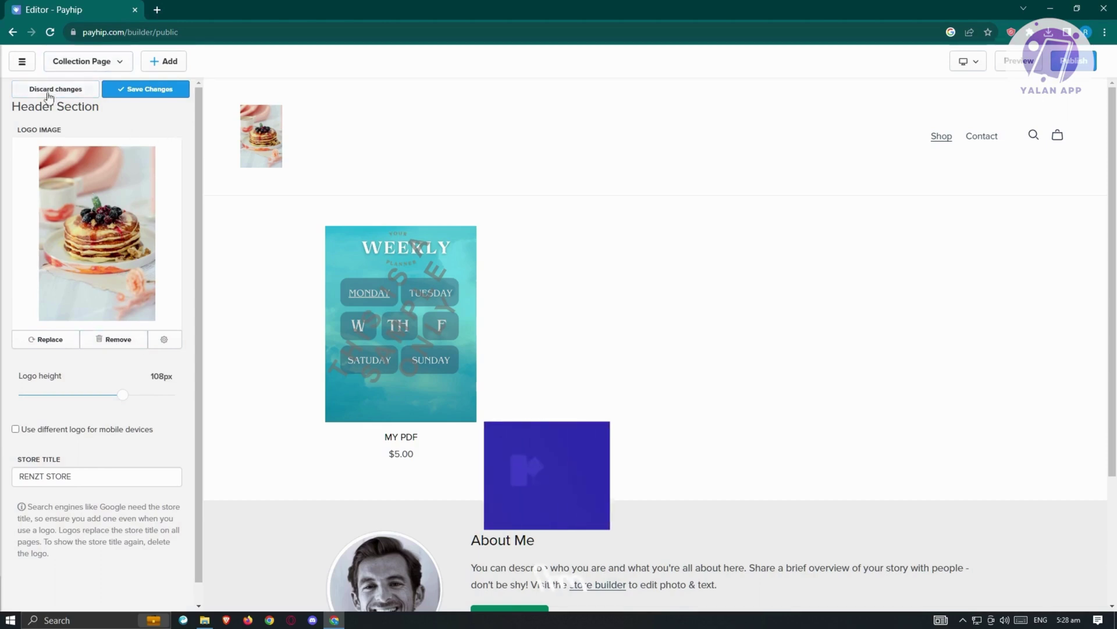
click(149, 92)
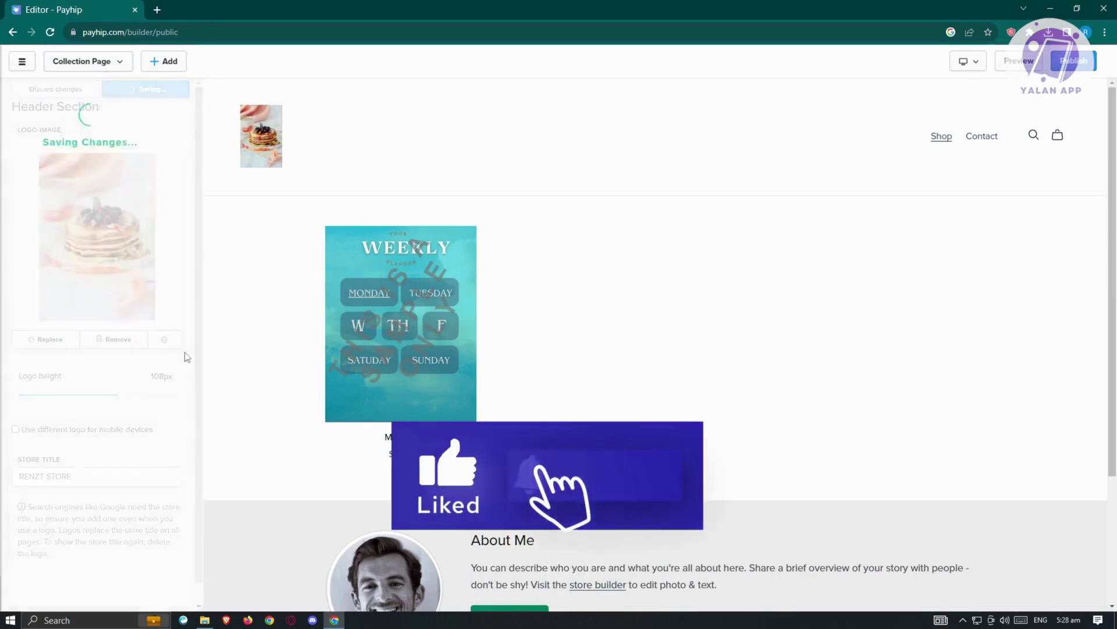
click(24, 90)
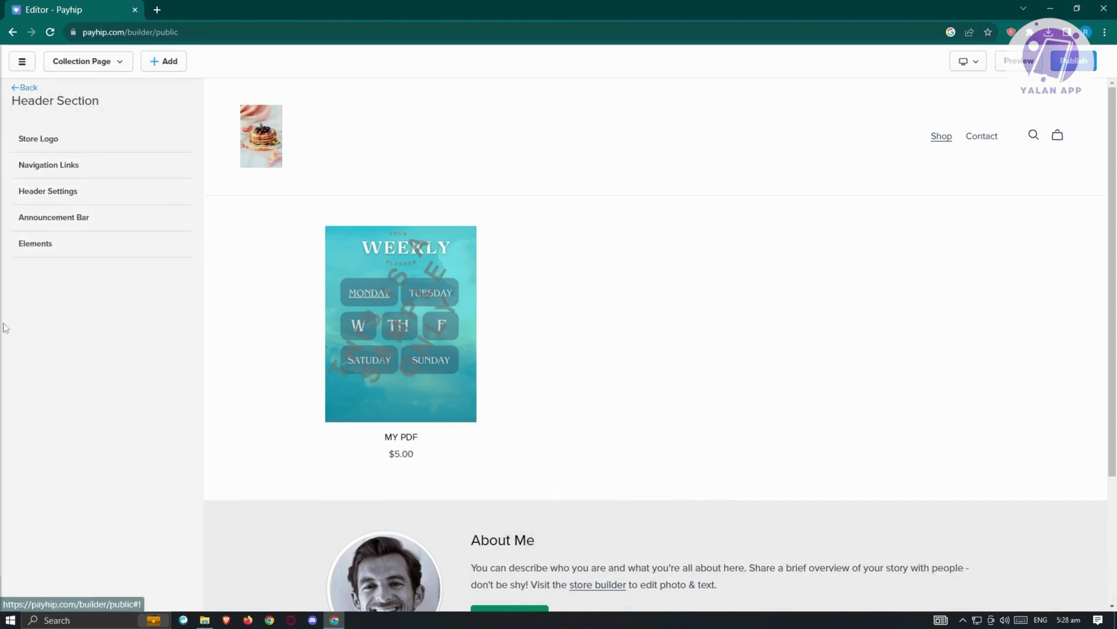
Cancel a new navigation link, keeping only Shop and Contact, and return to the sections list
click(43, 174)
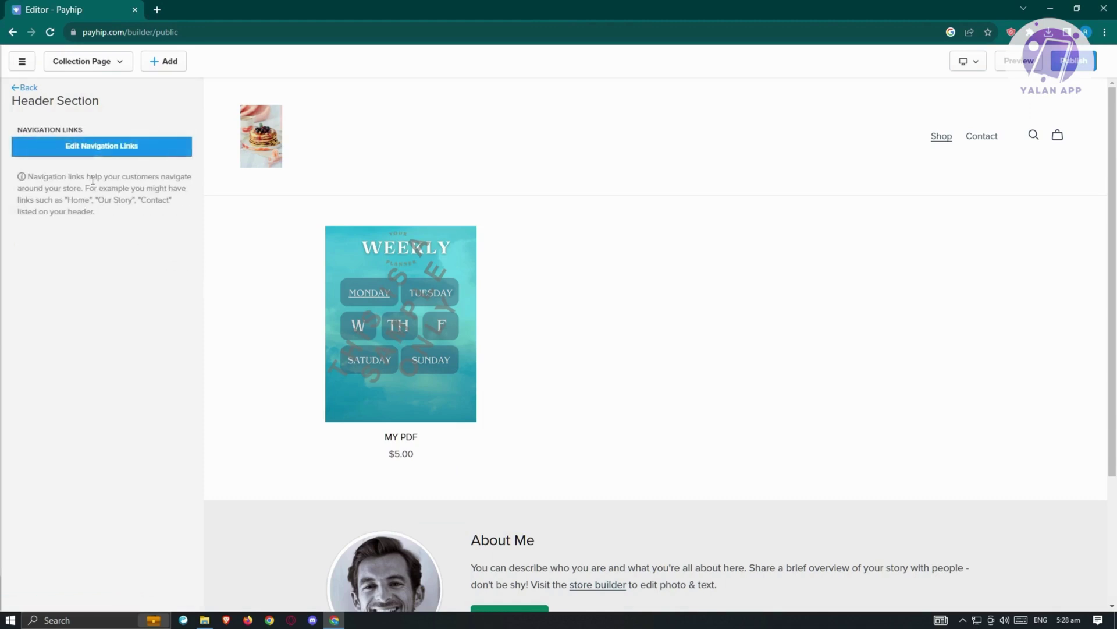
click(91, 152)
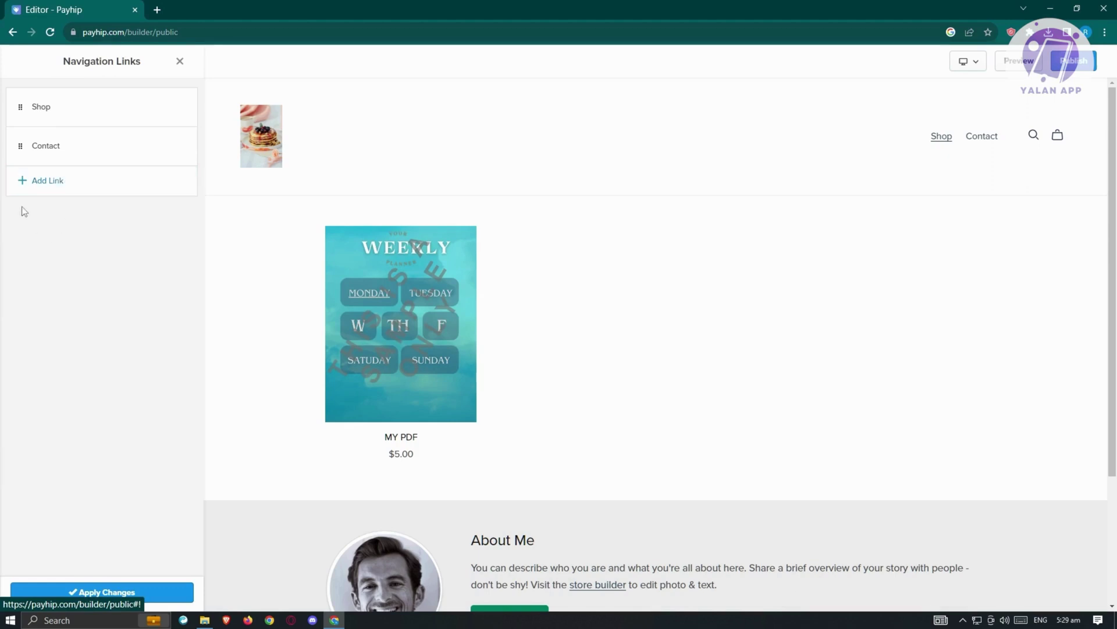
click(25, 178)
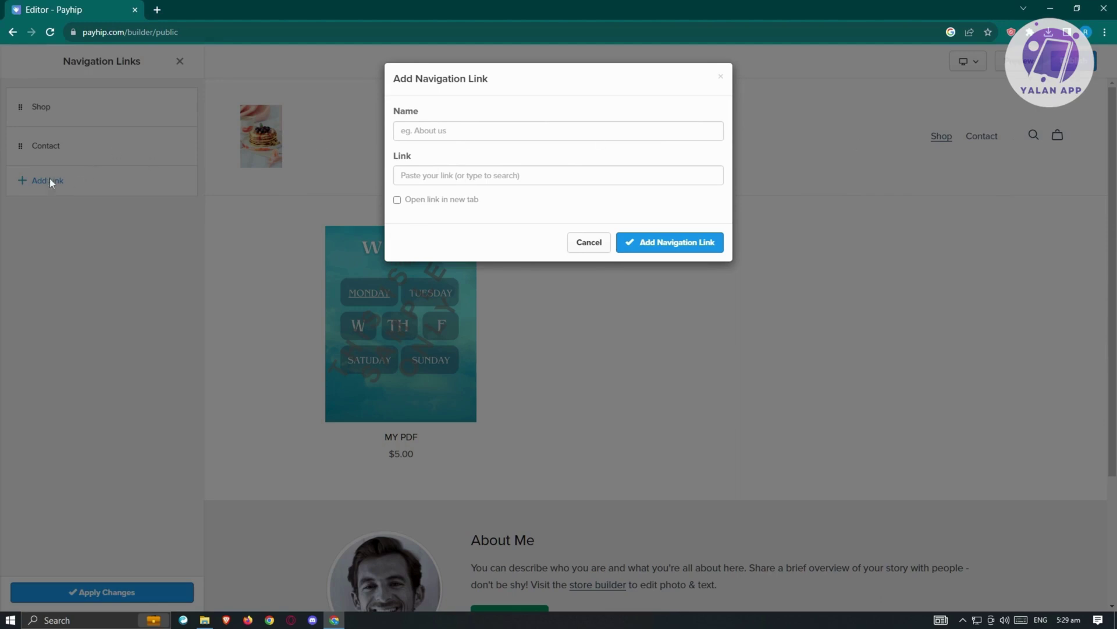
click(460, 130)
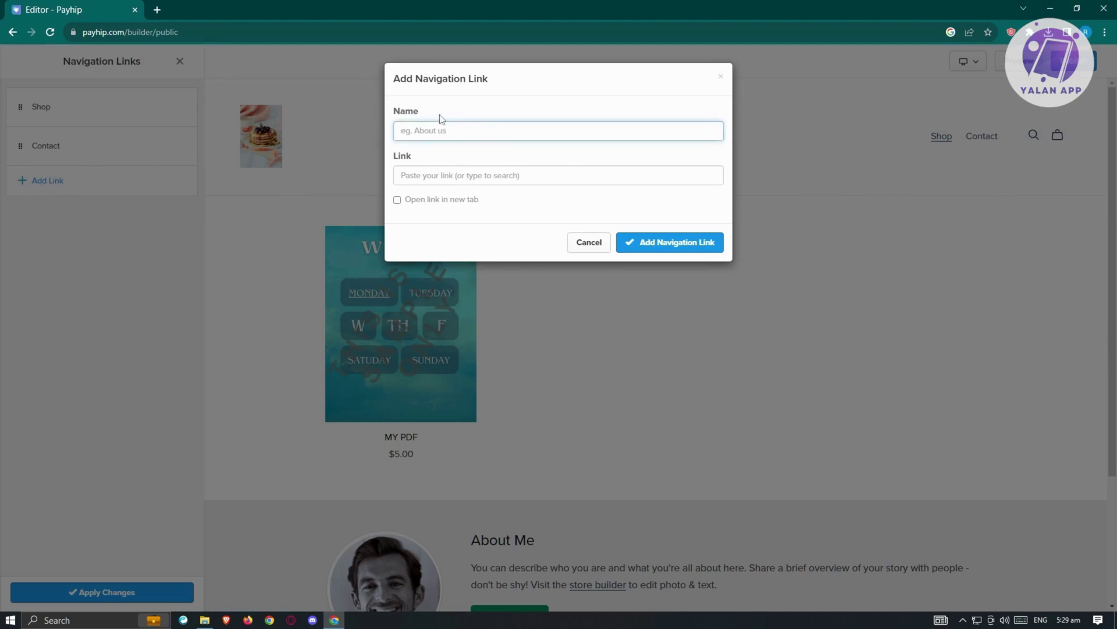
click(589, 242)
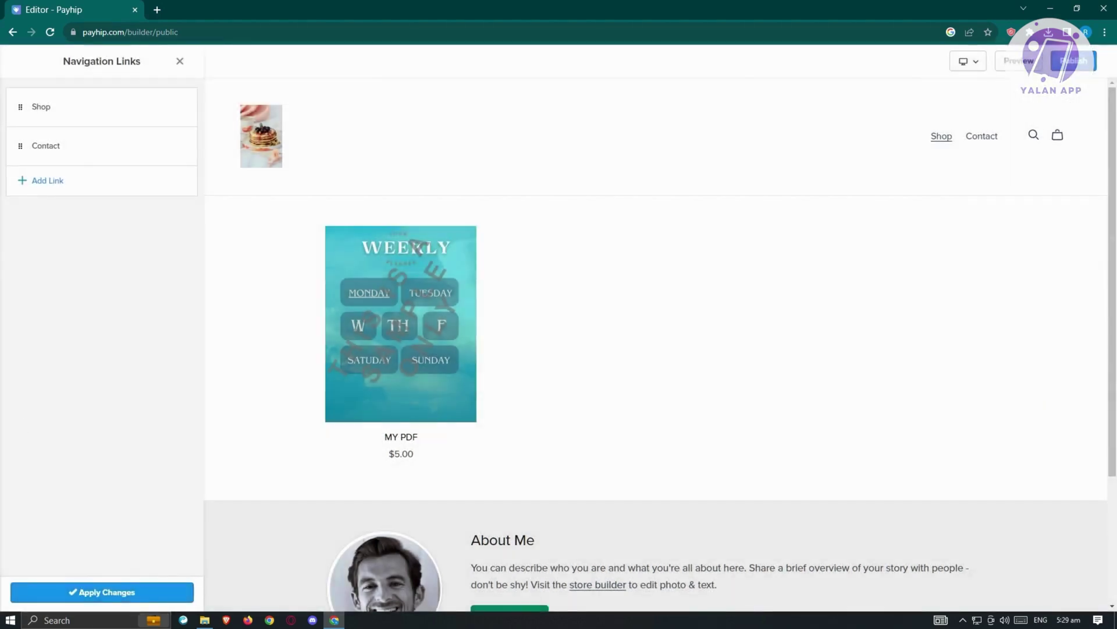
click(180, 61)
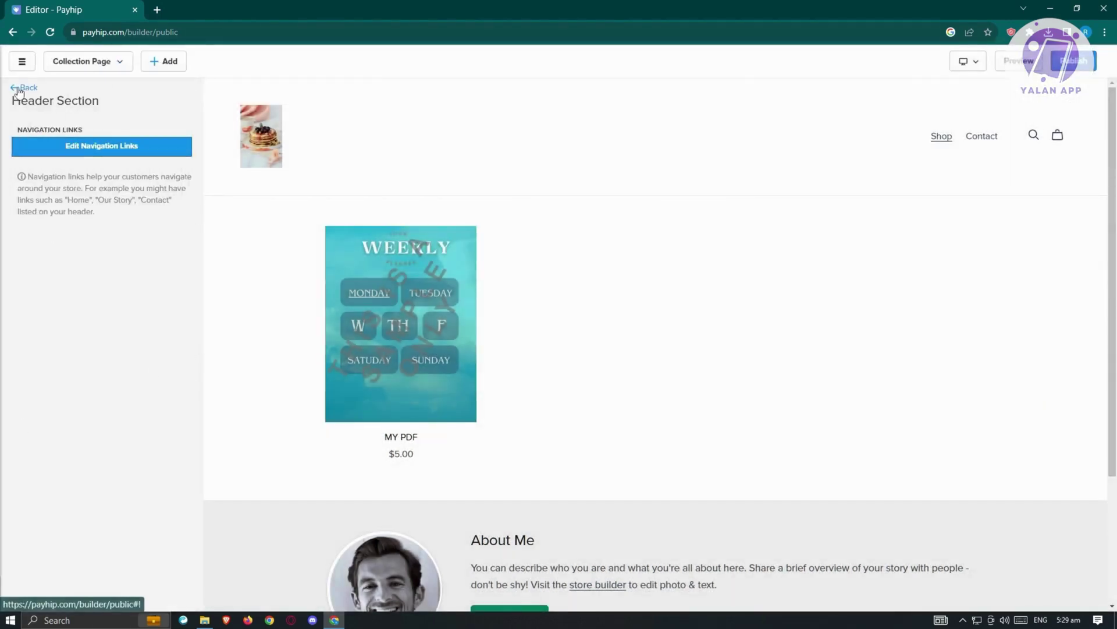
click(24, 90)
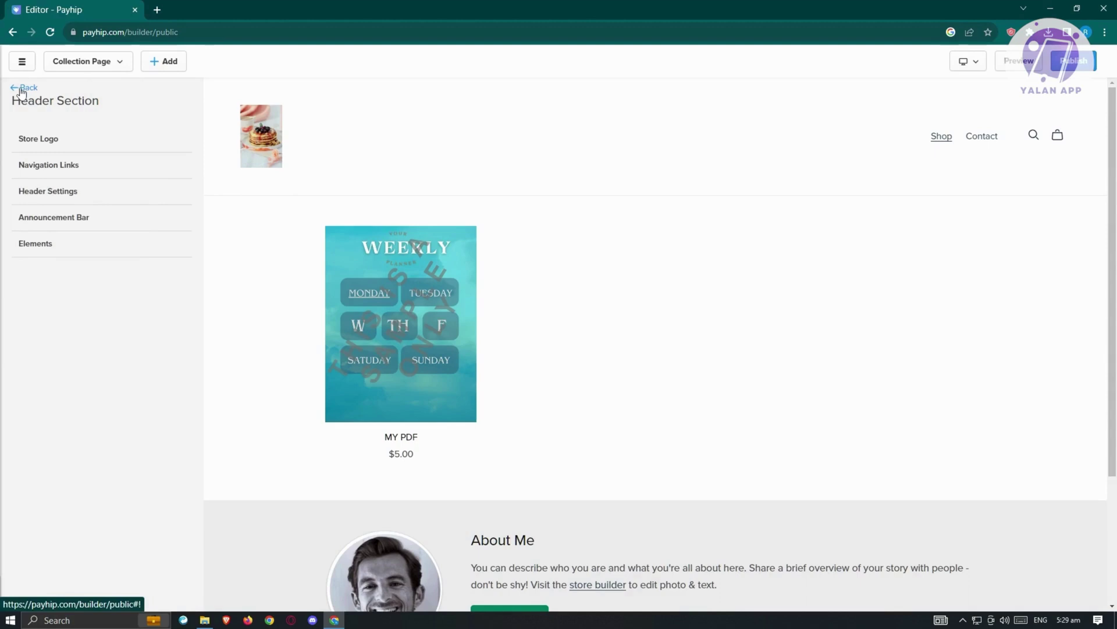
click(20, 90)
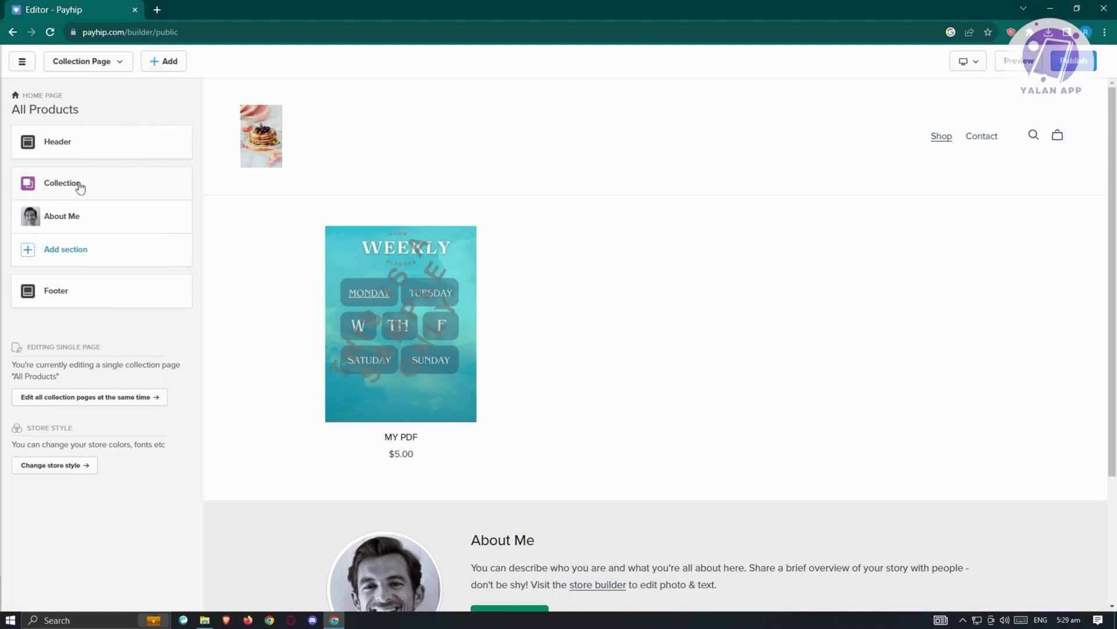
mouse_move(84, 218)
click(54, 183)
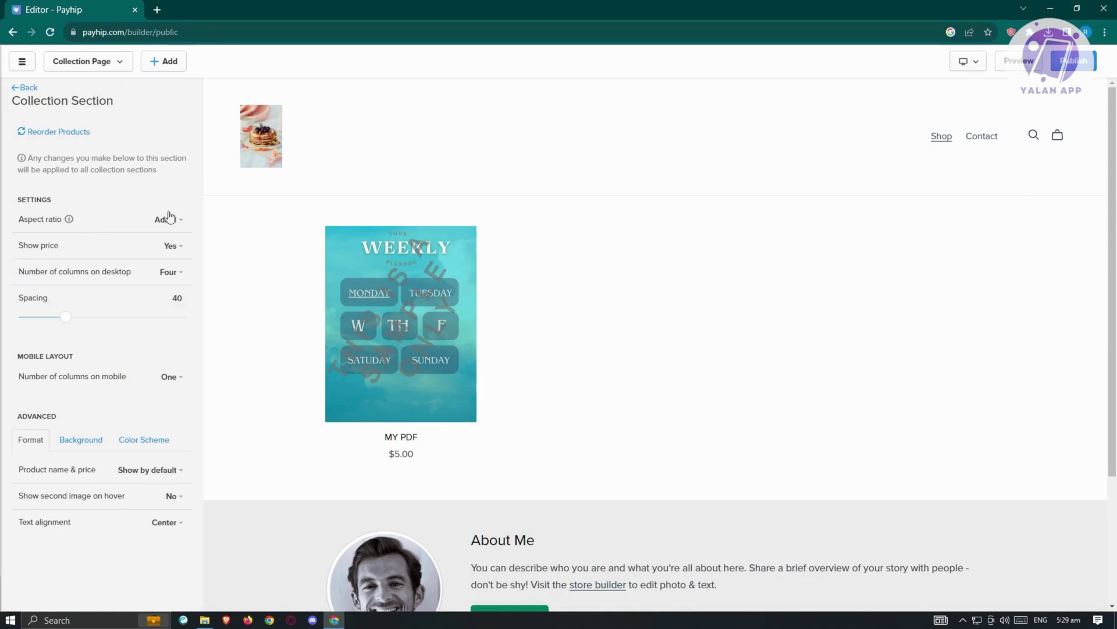
click(181, 248)
click(186, 251)
click(181, 276)
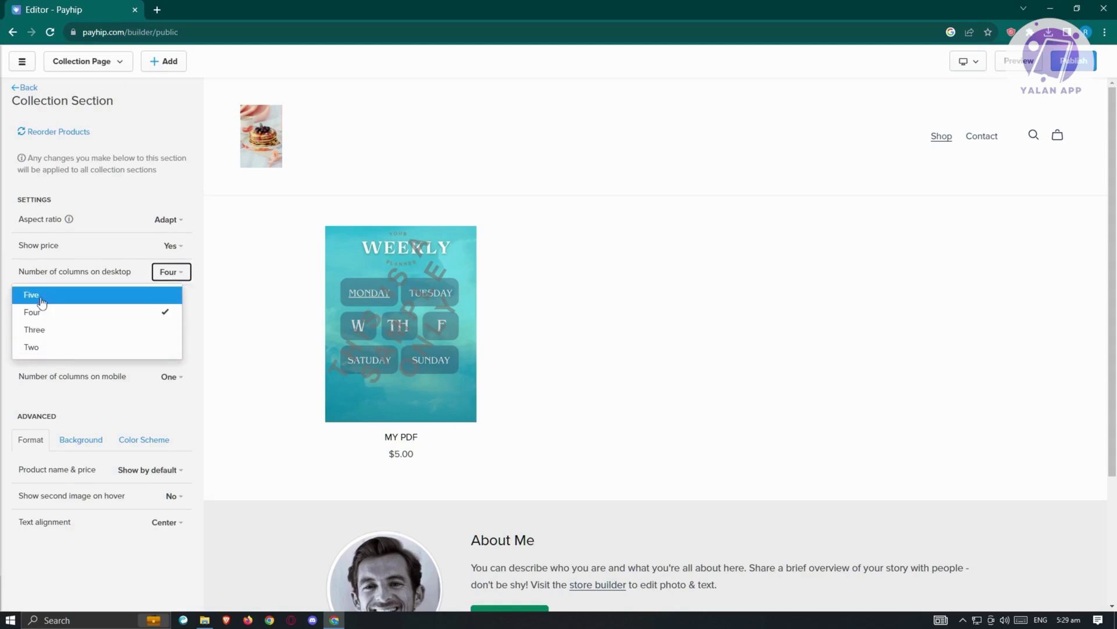
click(199, 249)
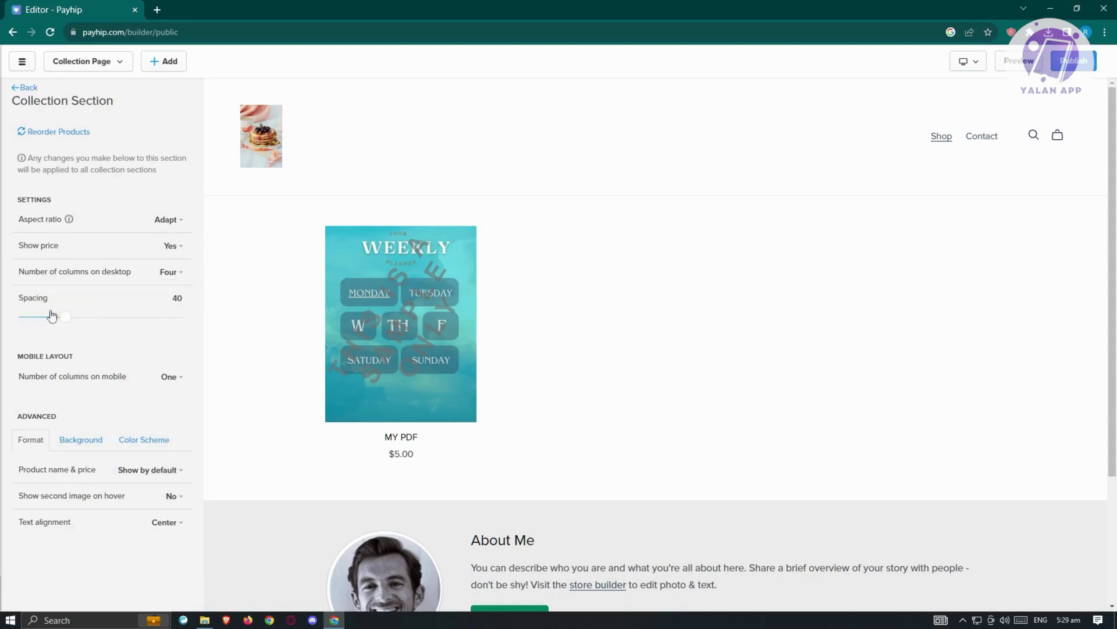
mouse_move(65, 316)
mouse_down()
mouse_move(117, 316)
mouse_move(73, 316)
mouse_up()
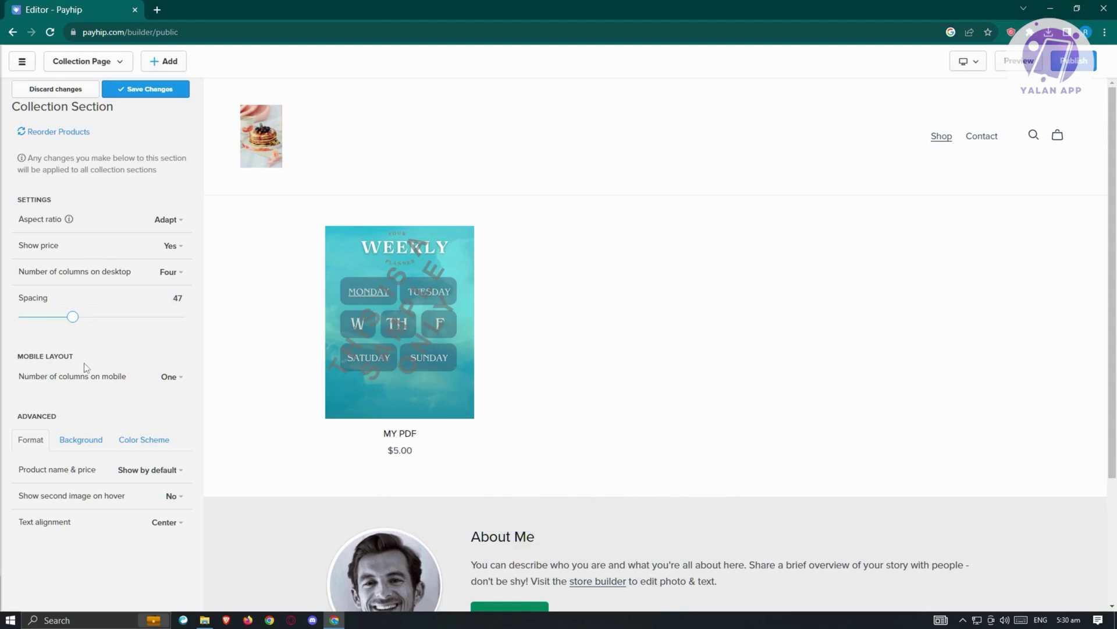
click(173, 378)
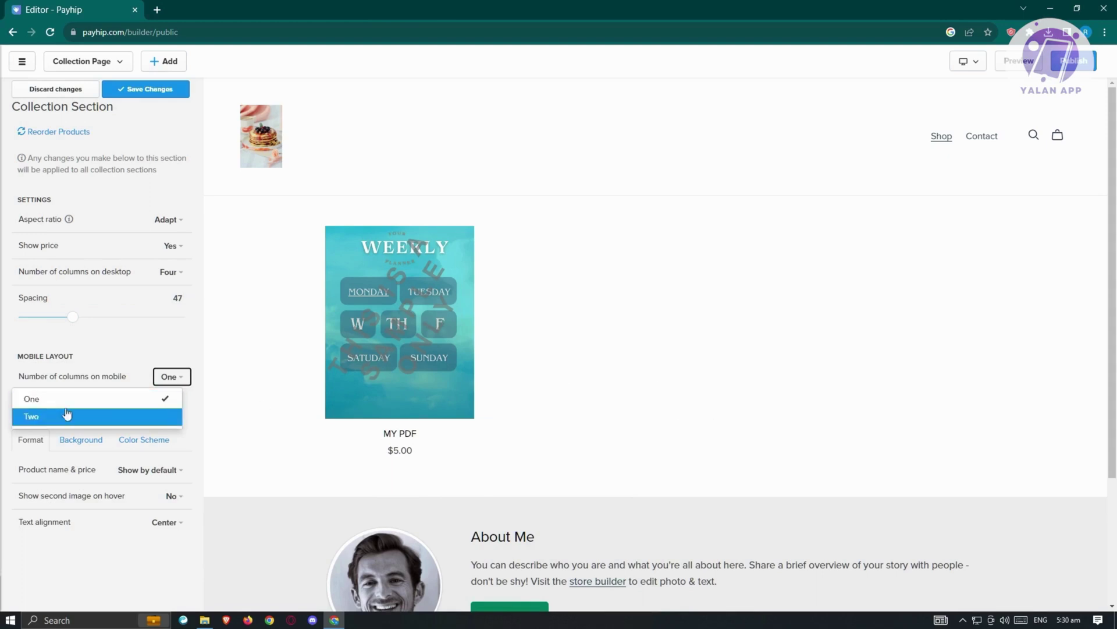
click(146, 346)
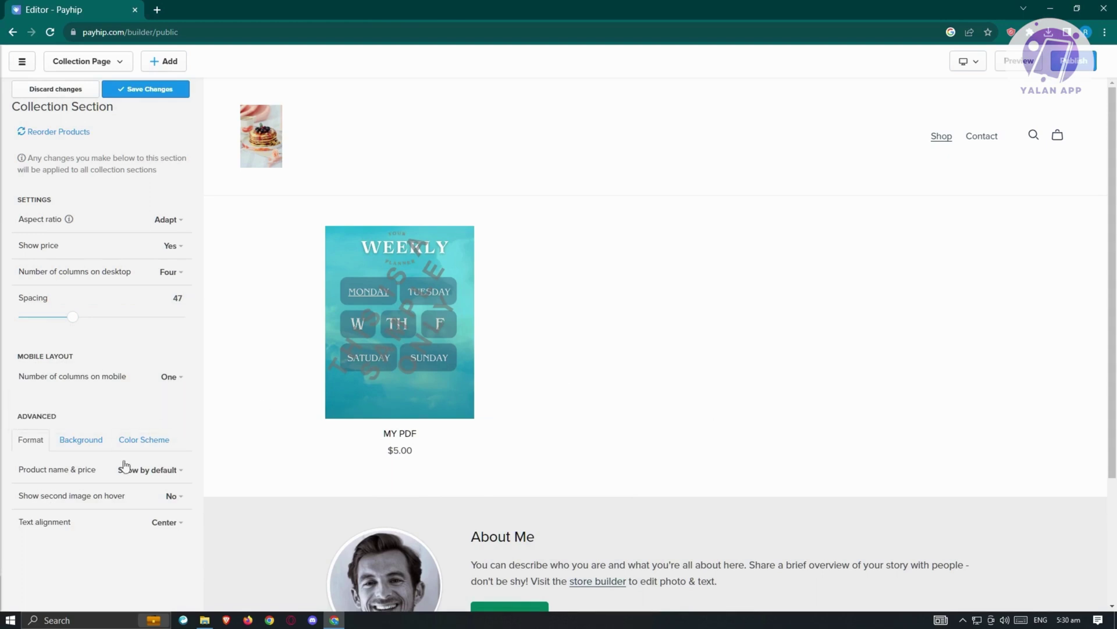
click(89, 444)
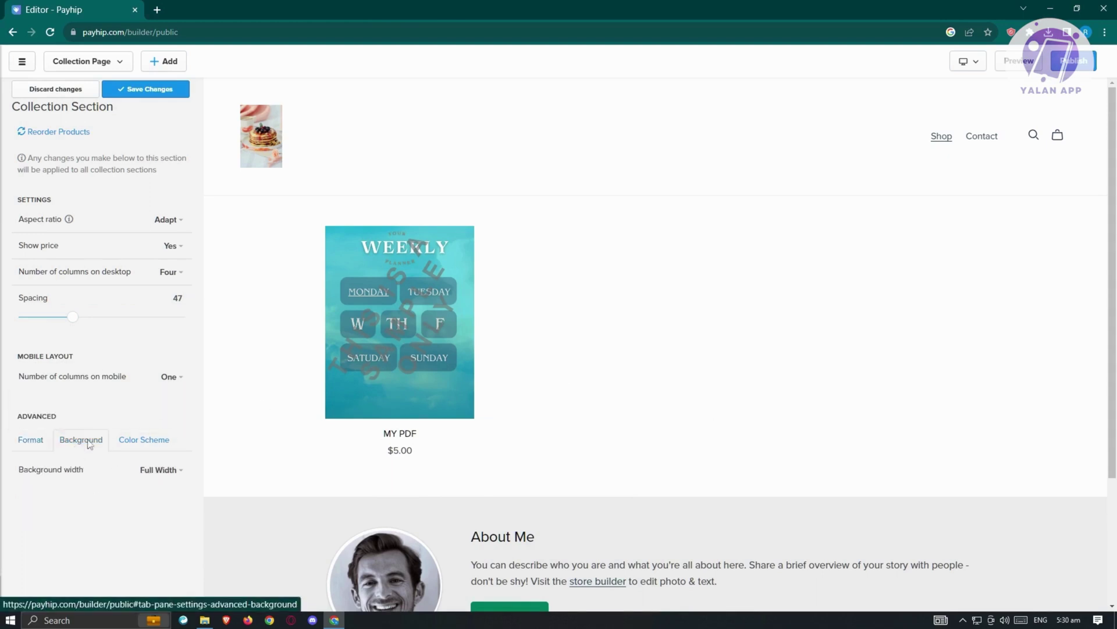
click(161, 441)
click(34, 445)
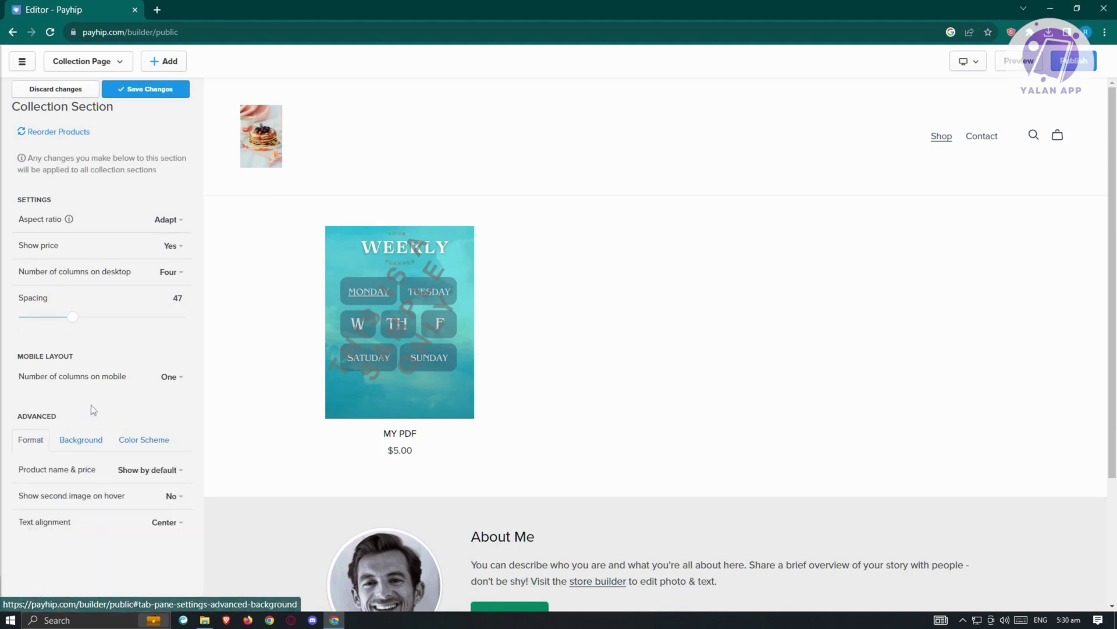
click(56, 89)
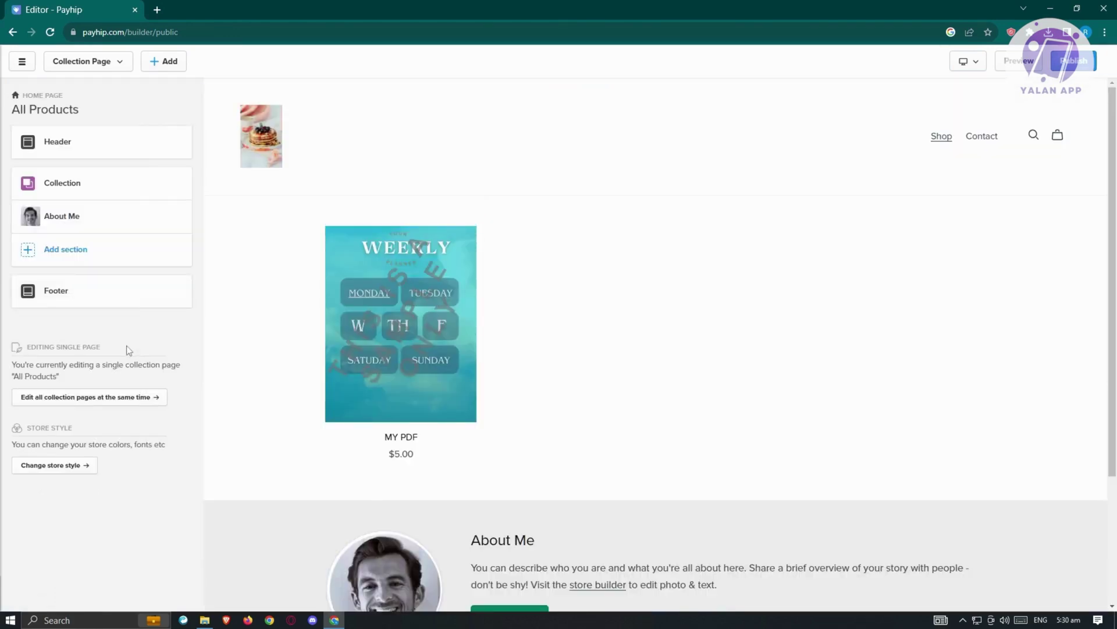
click(47, 249)
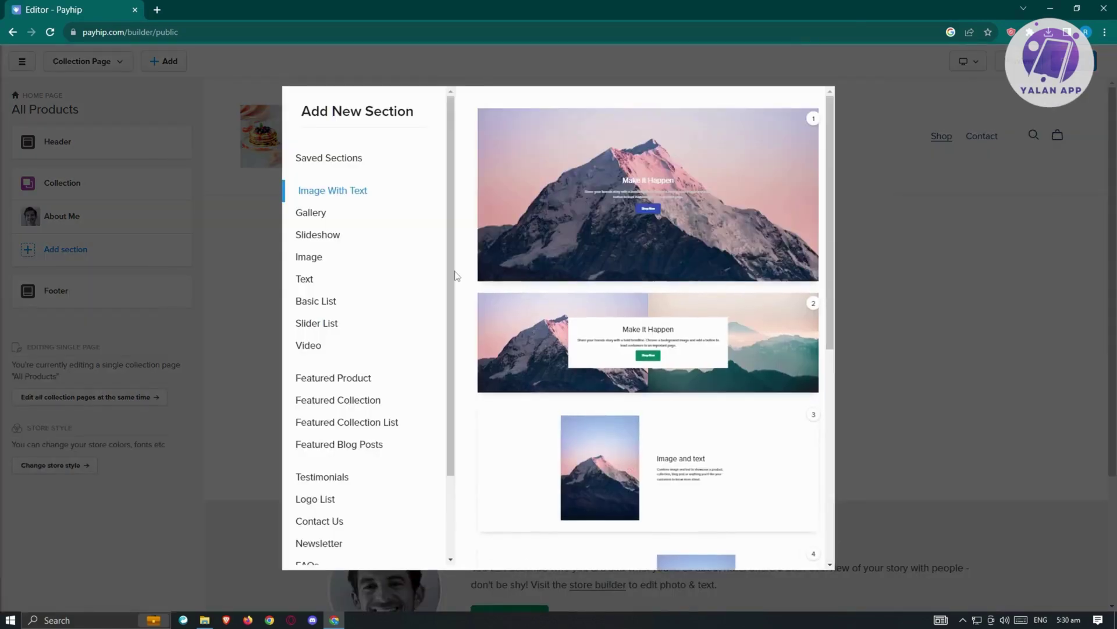
click(329, 214)
click(351, 245)
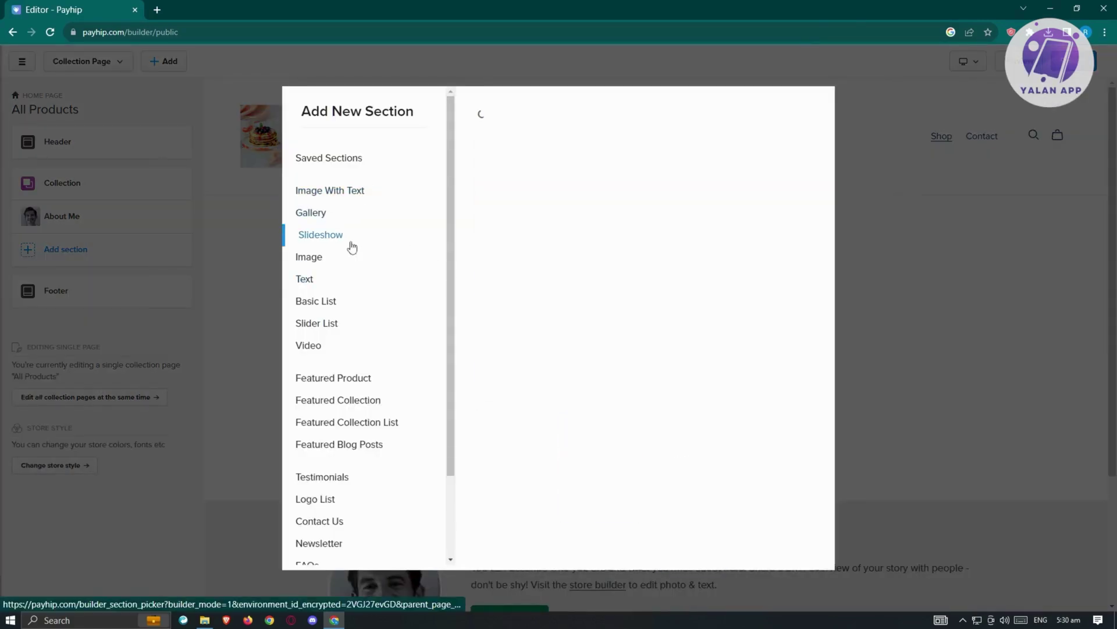
click(331, 260)
click(328, 285)
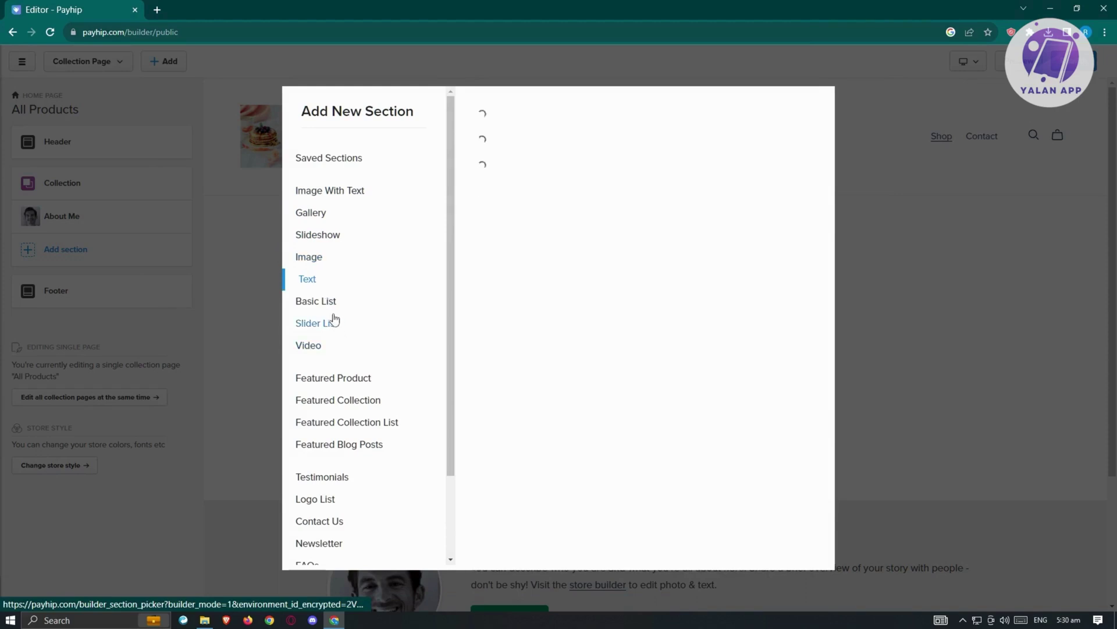
click(367, 306)
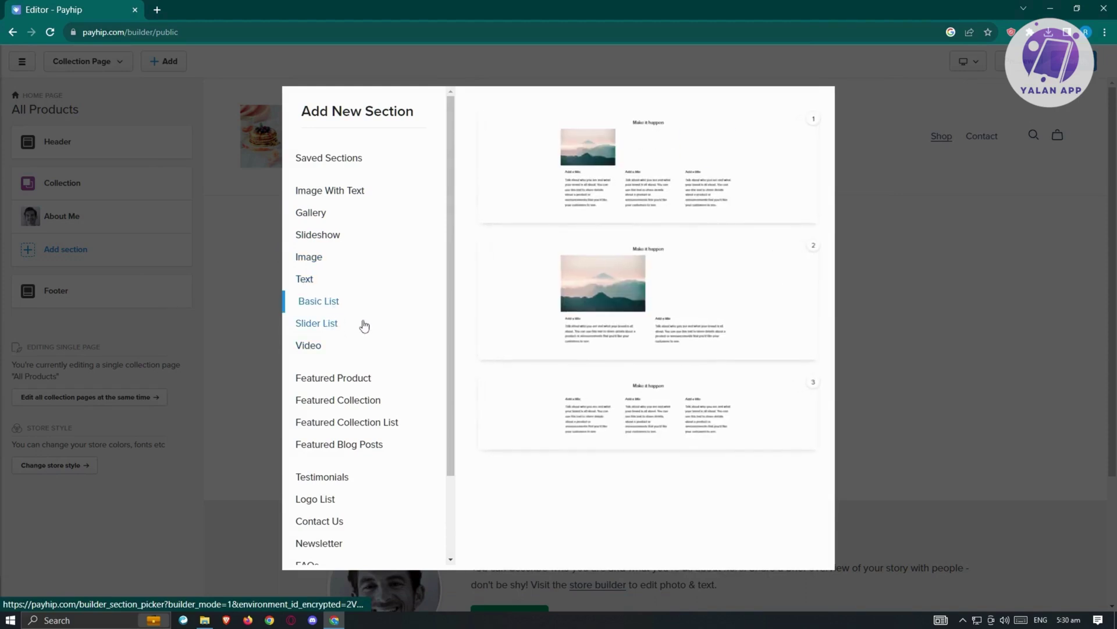
scroll(363, 345, down, 1)
scroll(363, 344, down, 2)
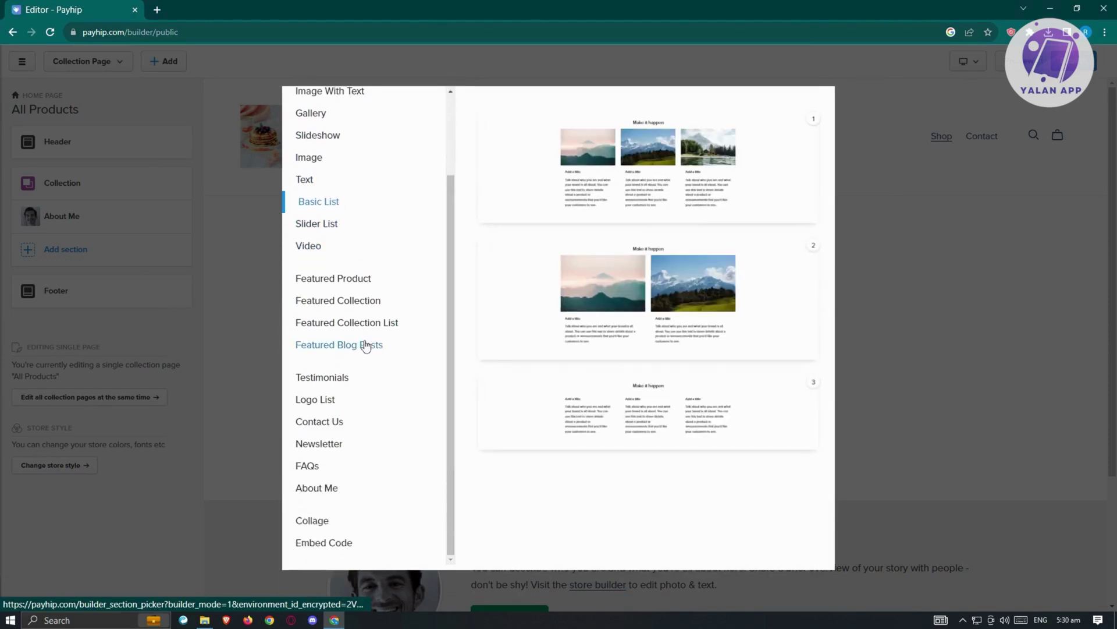
scroll(364, 344, up, 1)
scroll(364, 344, down, 1)
scroll(358, 262, up, 3)
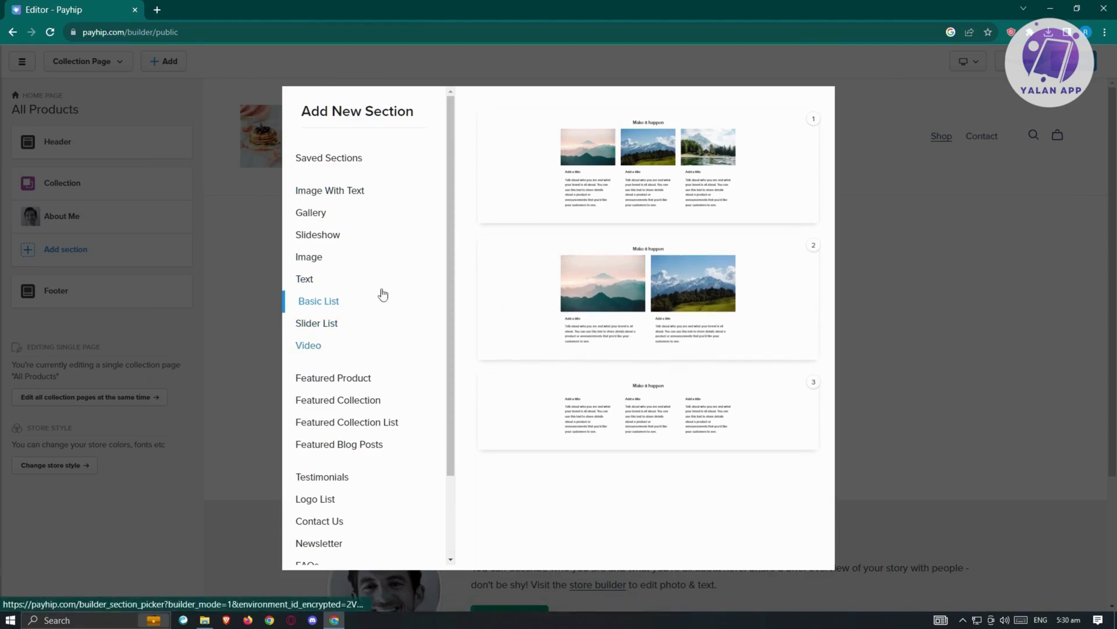
click(976, 391)
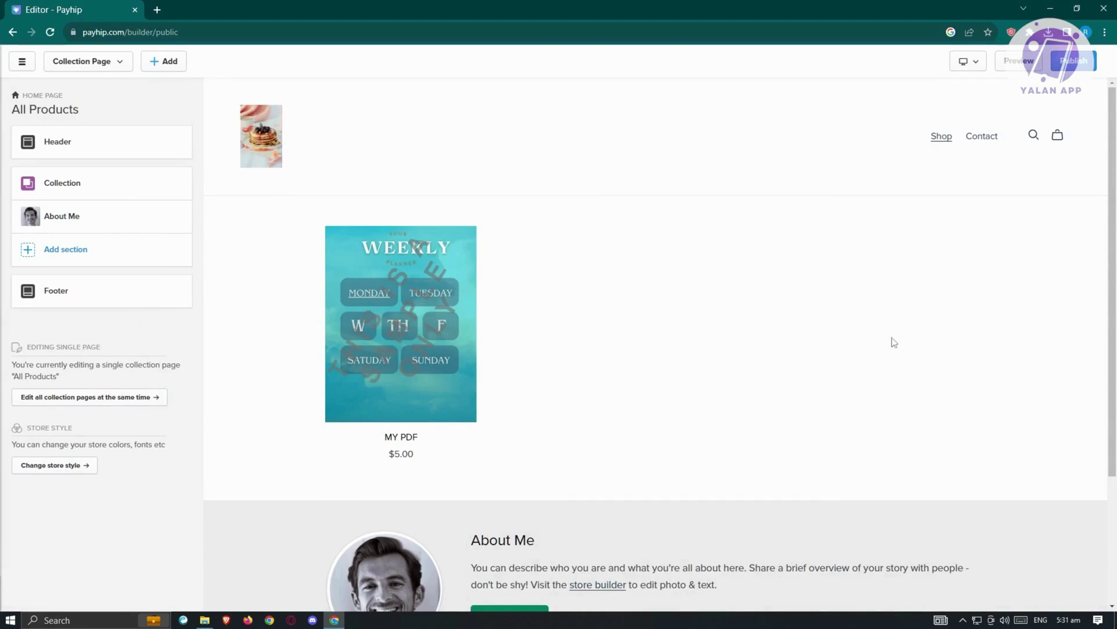
Publish the store and visit the live payhip.com/RENZTSTORE page in a new tab
click(1071, 69)
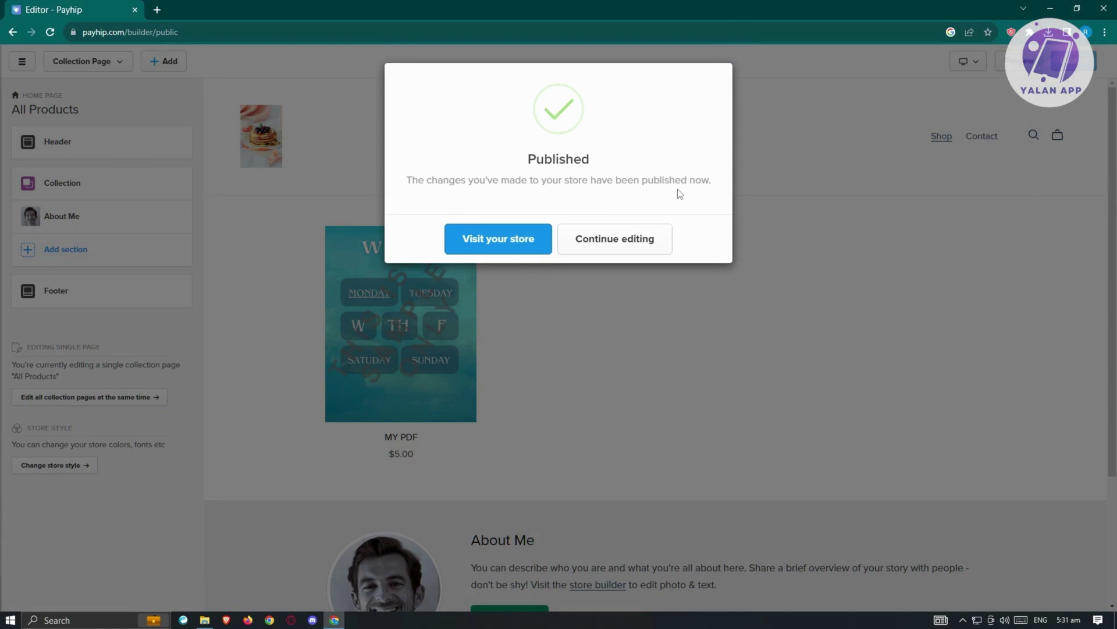
click(499, 241)
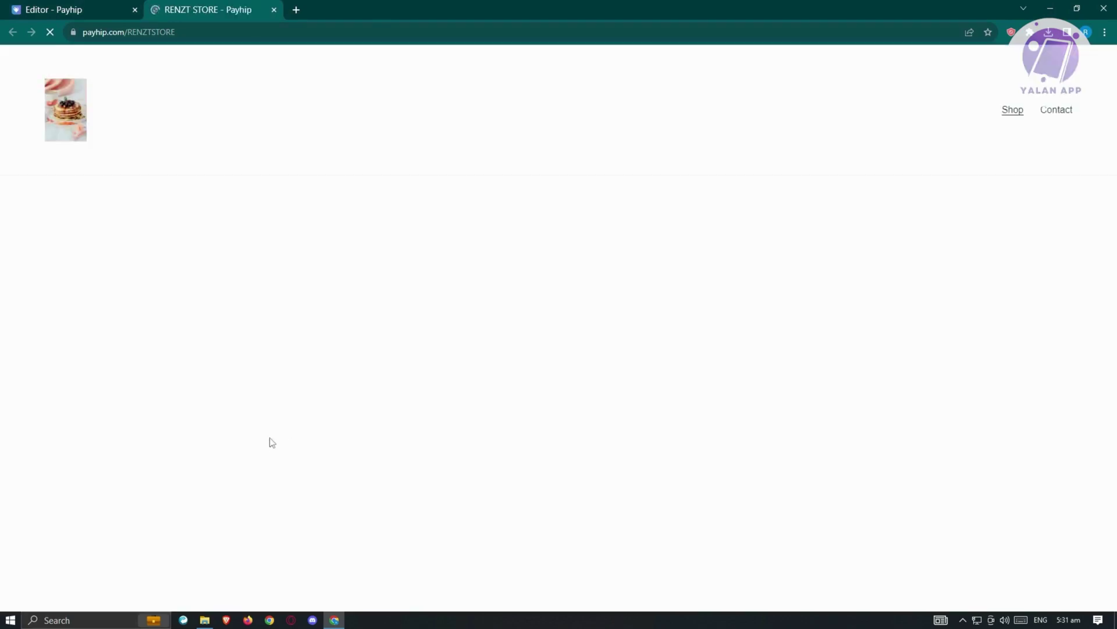
Scroll the live store page to check the pancake logo and MY PDF at $5.00
scroll(607, 271, down, 3)
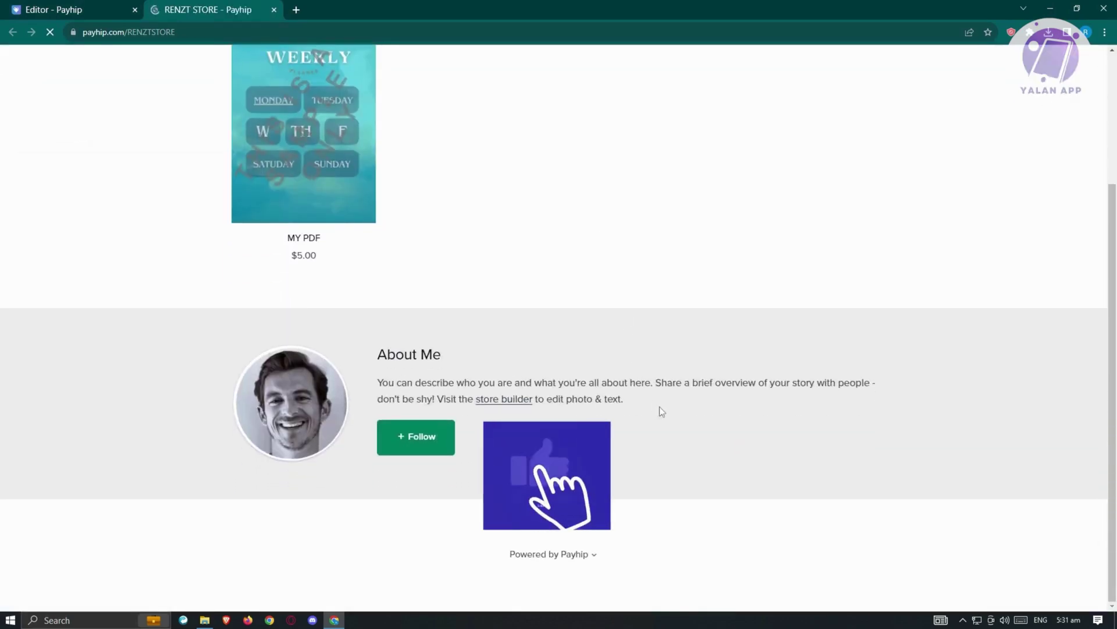
scroll(659, 406, up, 3)
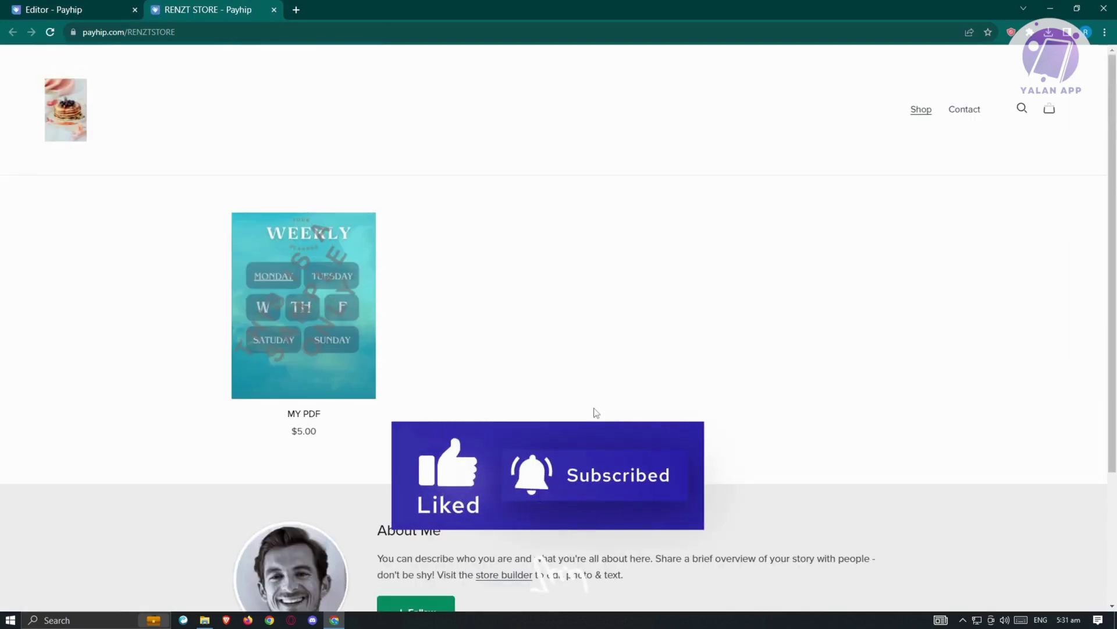